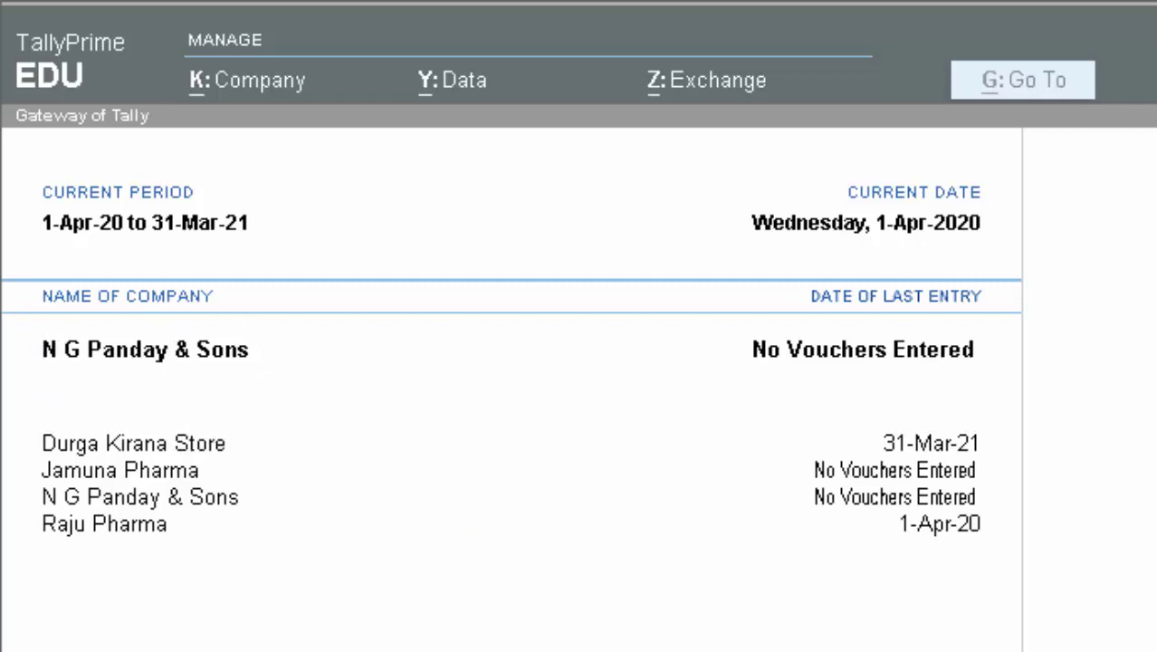
- Open a blank Stock Group Creation form from Create on Gateway of Tally
left_click(930, 584)
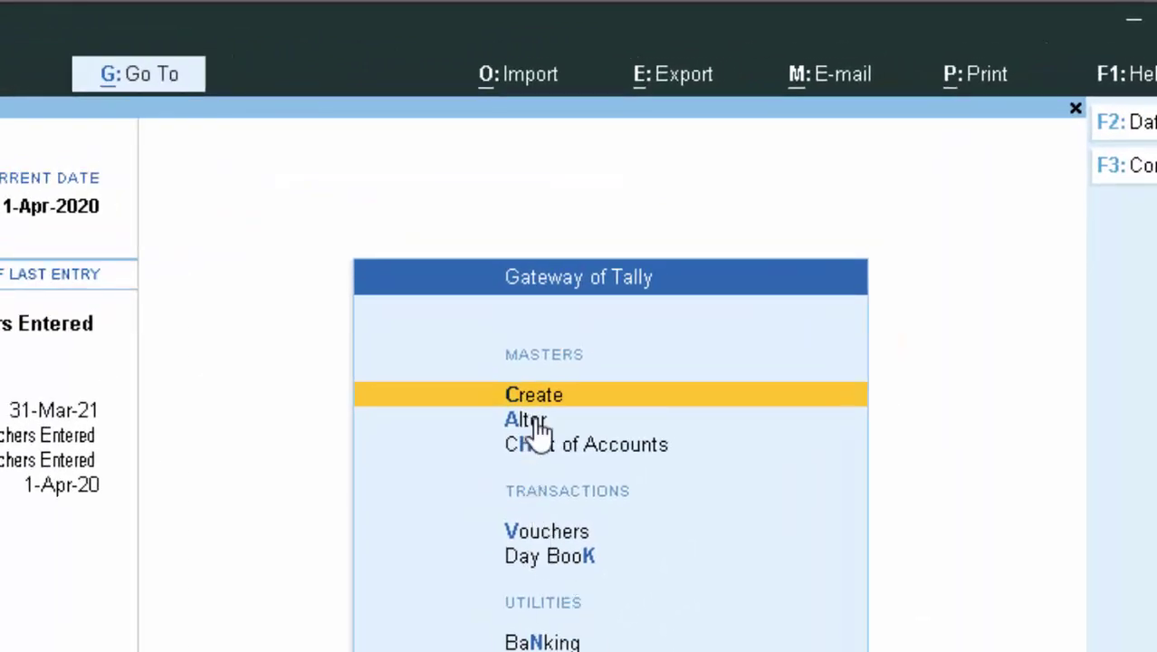
left_click(572, 382)
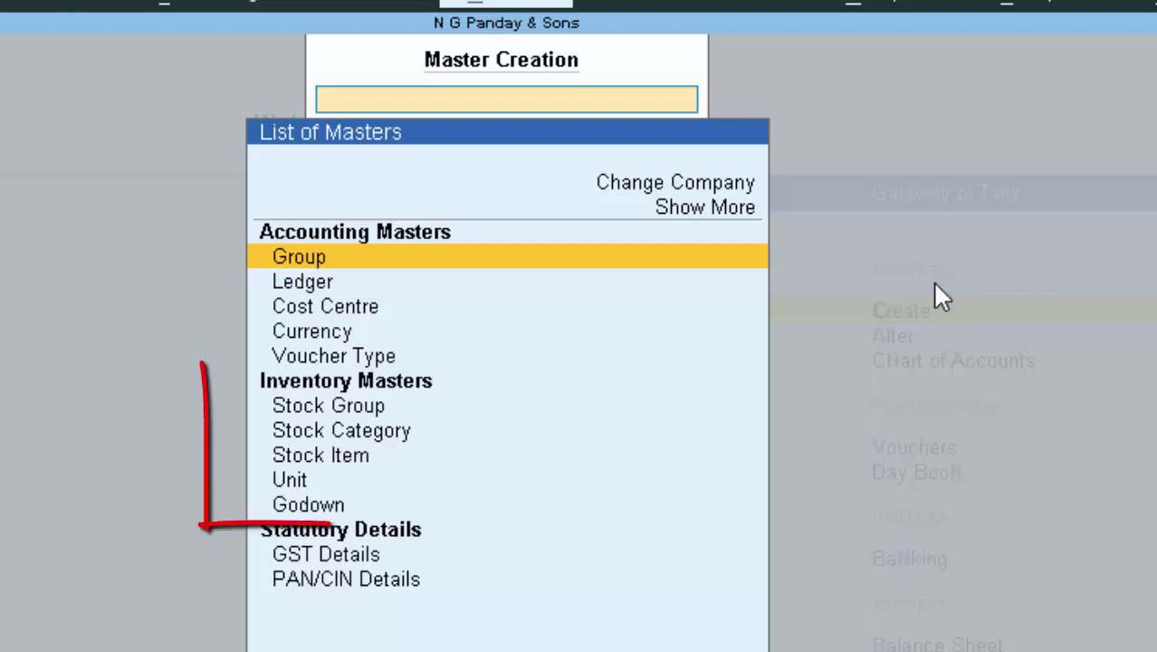
key("Down")
key("Down")
key("Down")
key("Down")
key("Down")
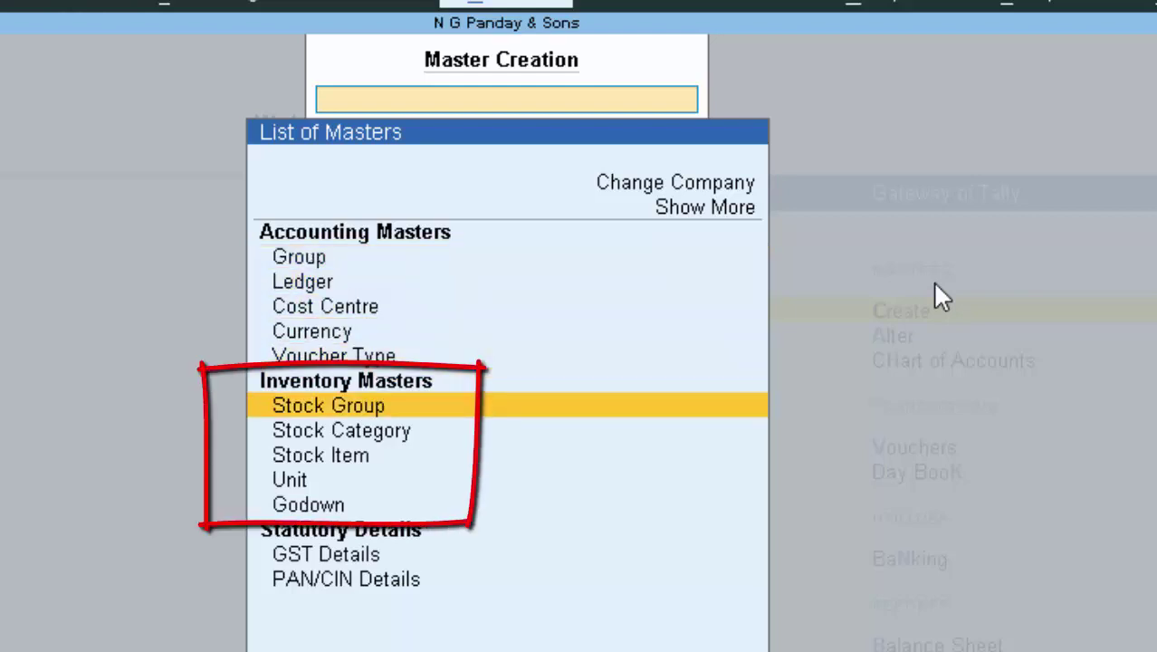
key("Return")
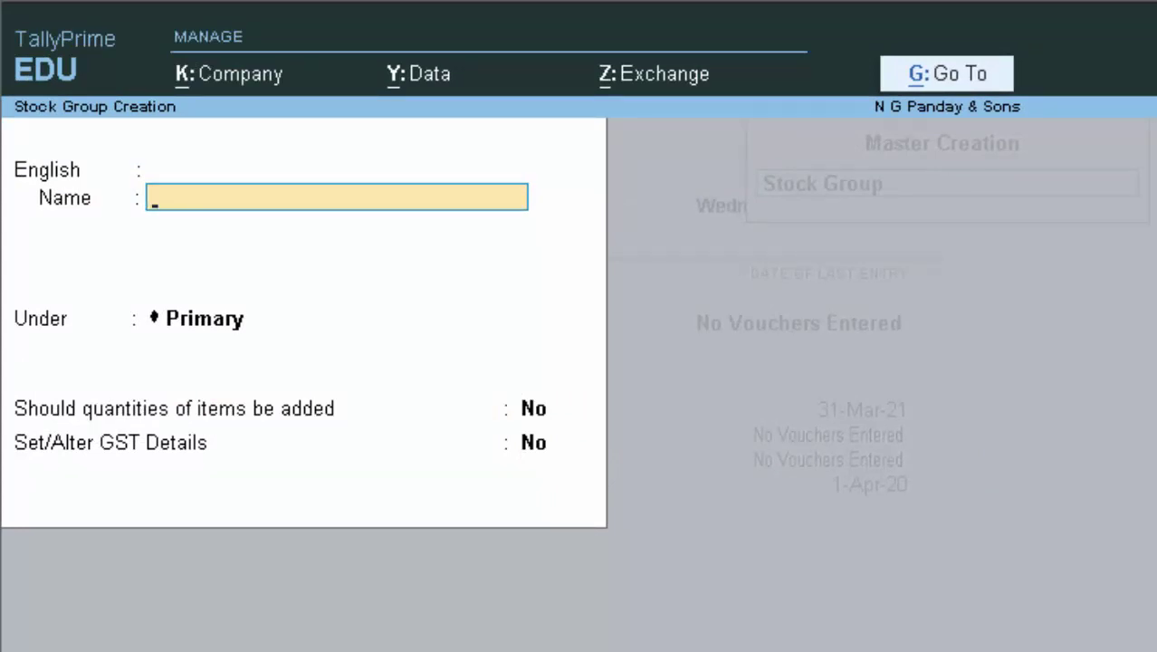
- Save a stock group named Medicine with Primary as its parent
type("Medi")
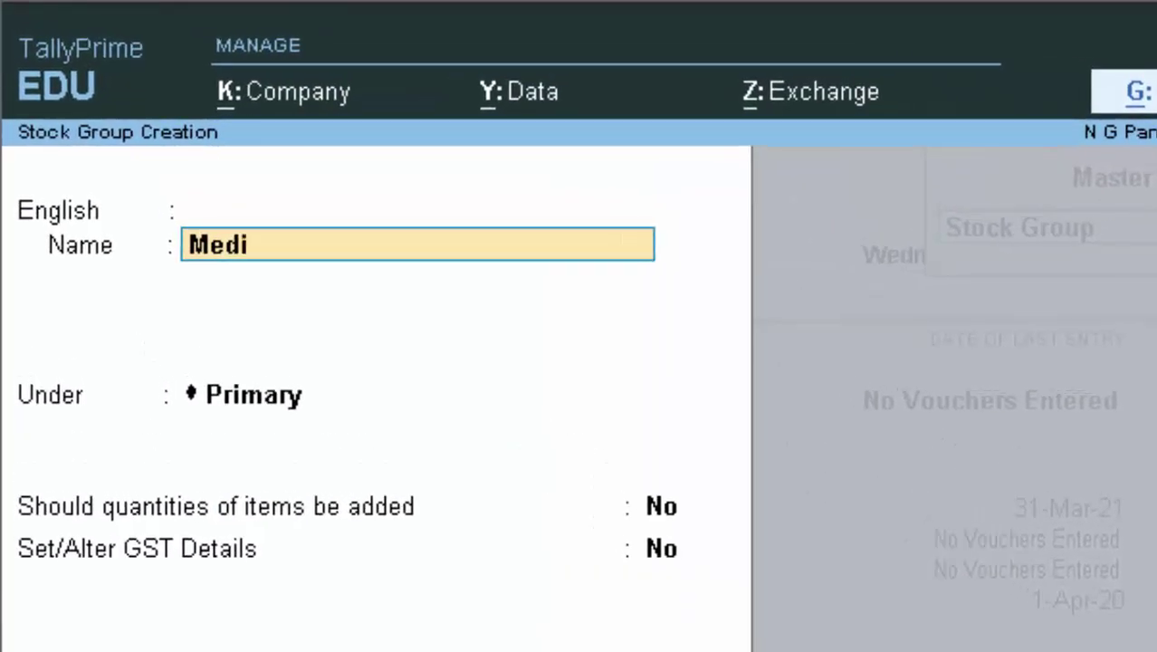
type("c")
type("ine")
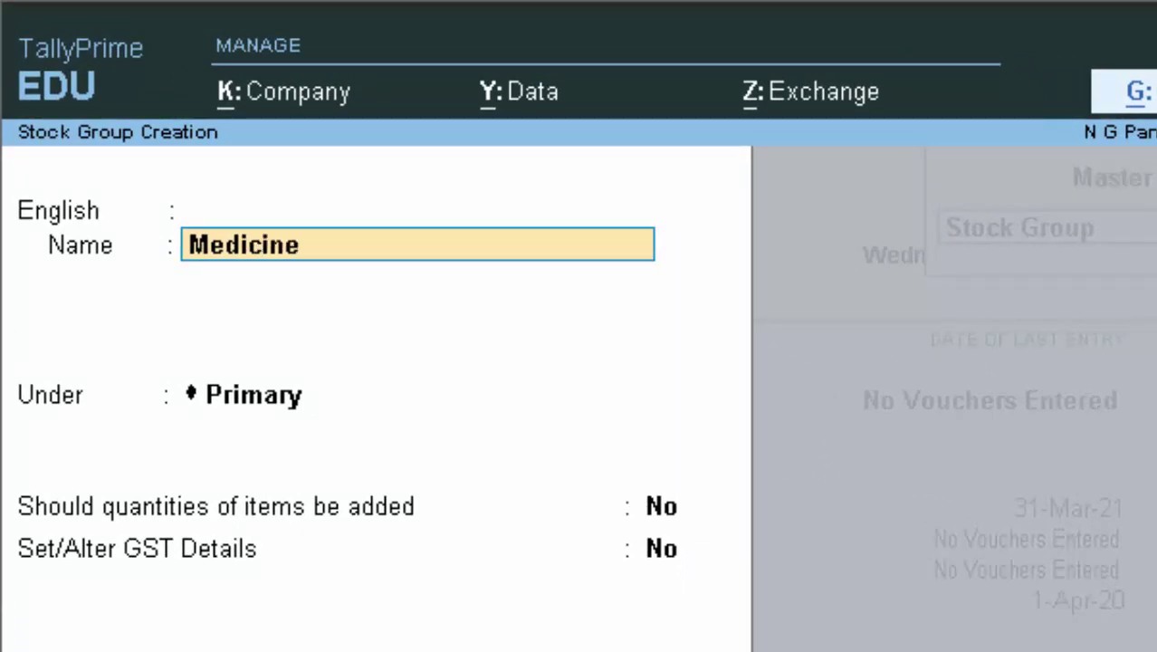
key("Return")
key("Return")
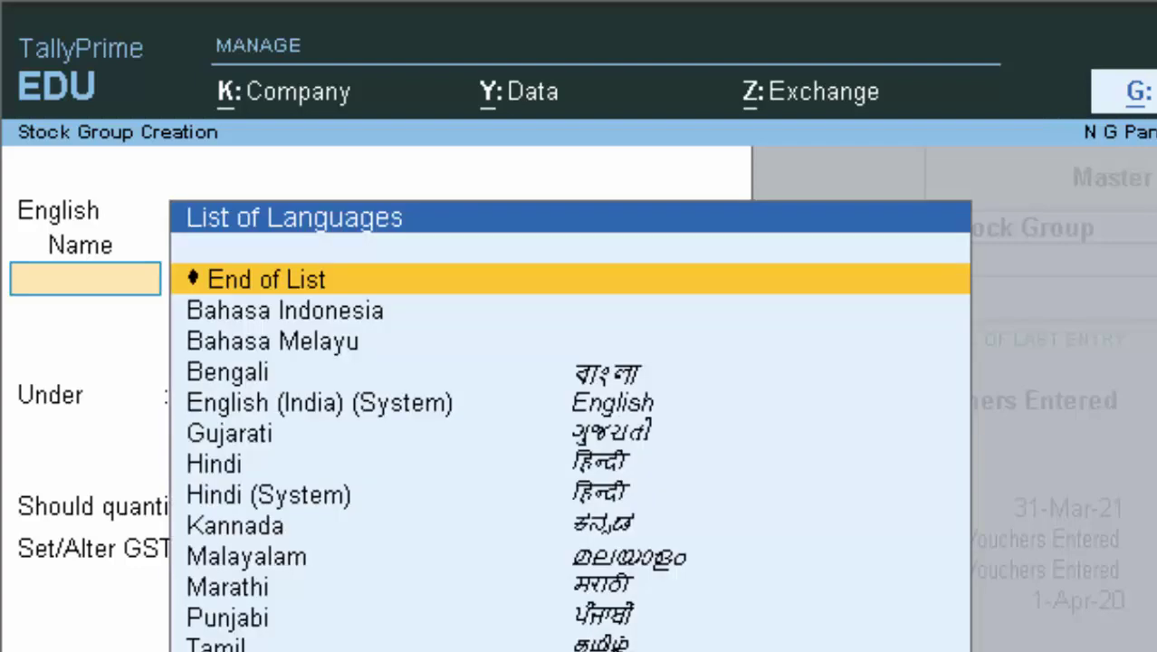
key("Return")
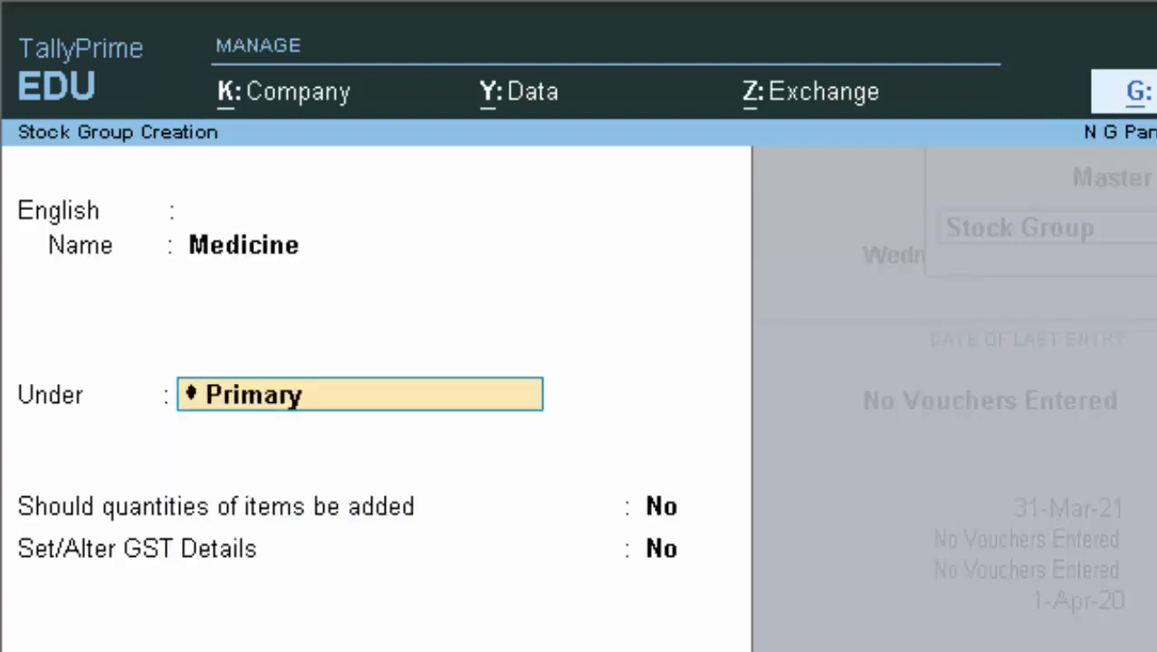
key("Return")
key("Return")
key("Return")
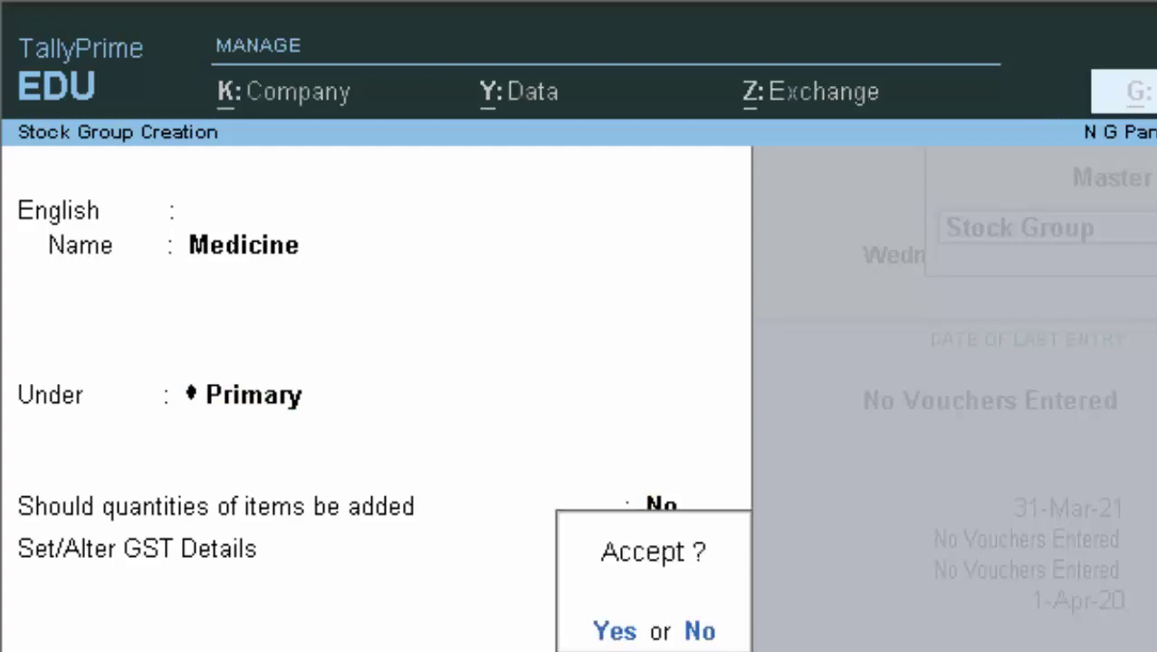
key("Return")
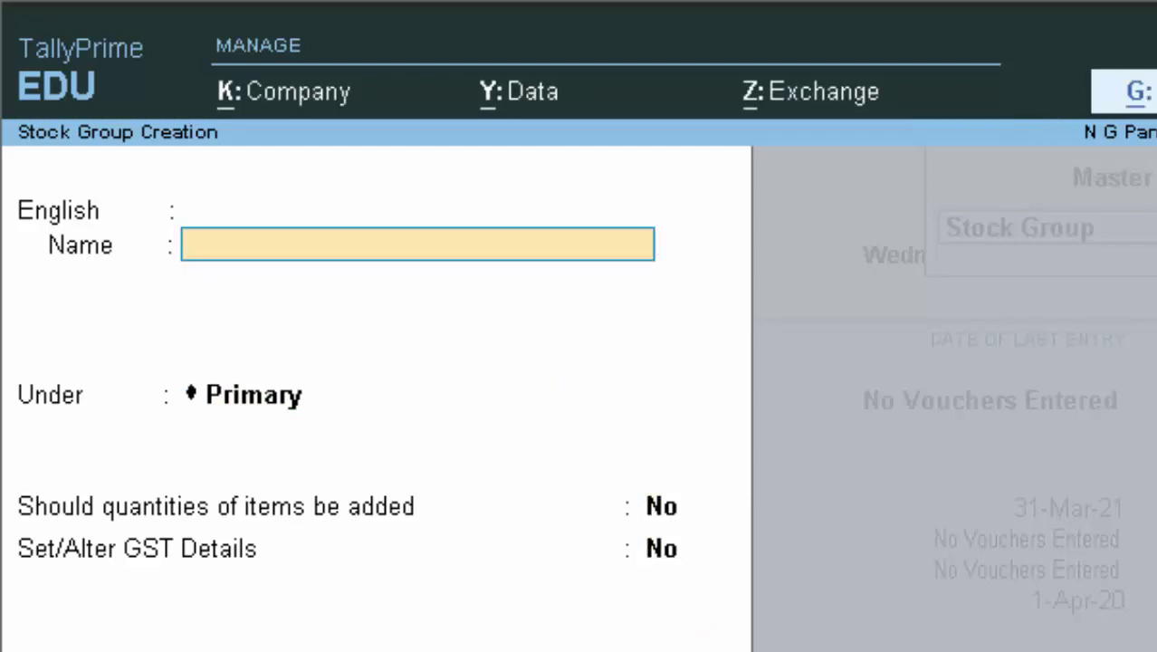
key("Escape")
- Create the stock category Pain Killer under Primary
key("Return")
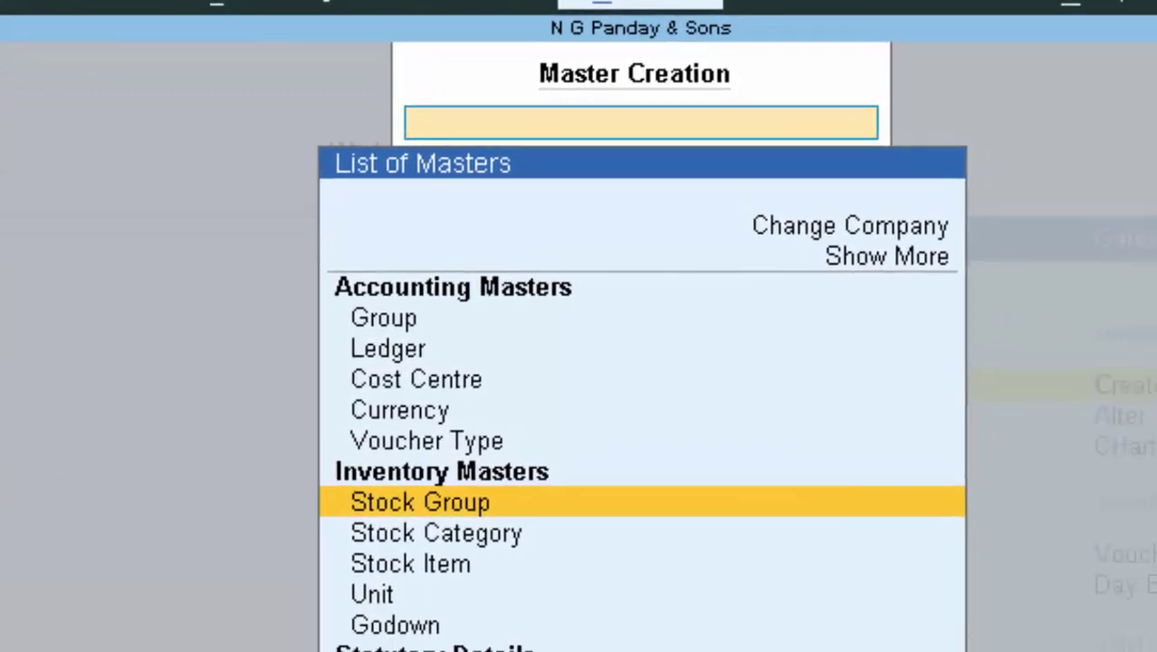
key("Down")
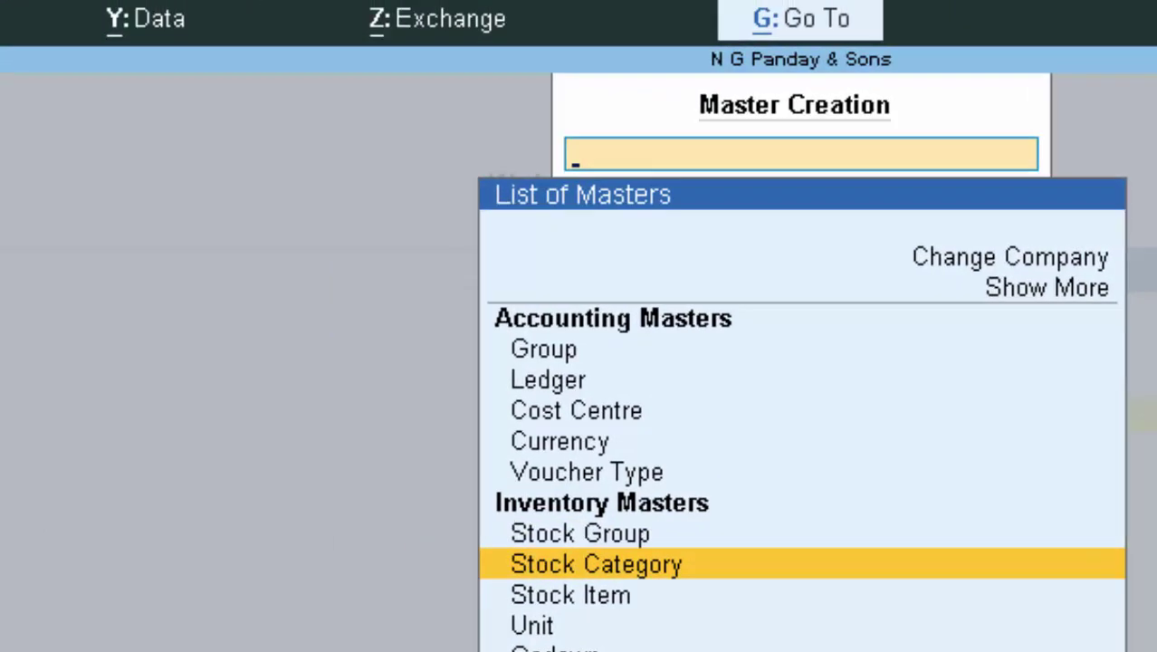
key("Return")
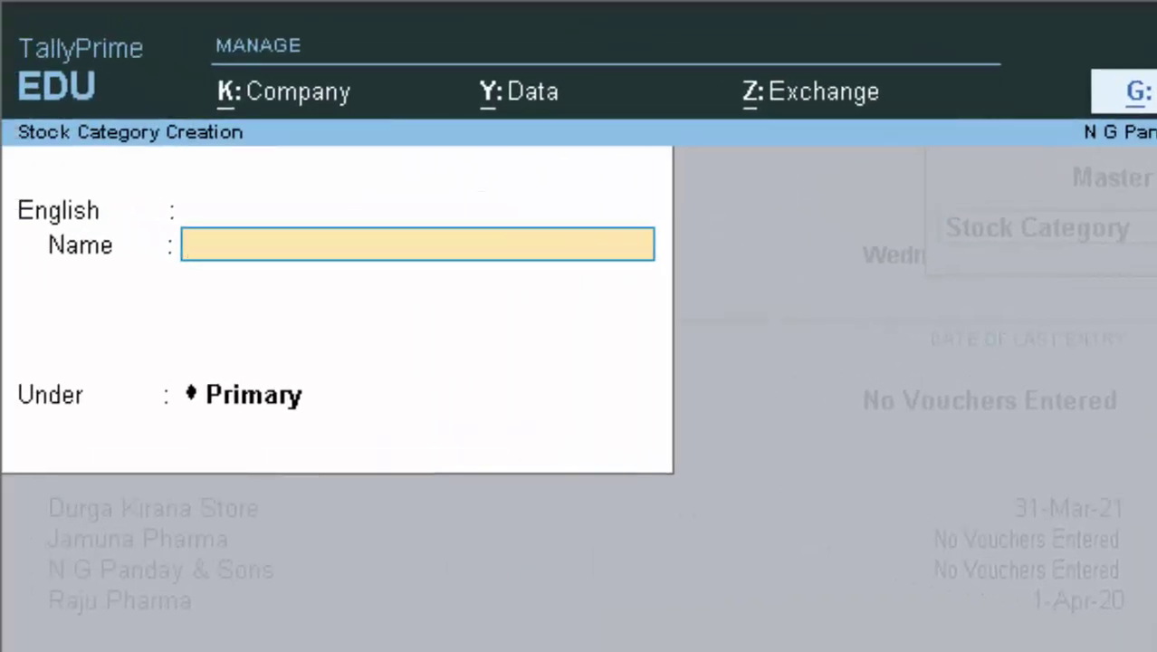
type("Pa")
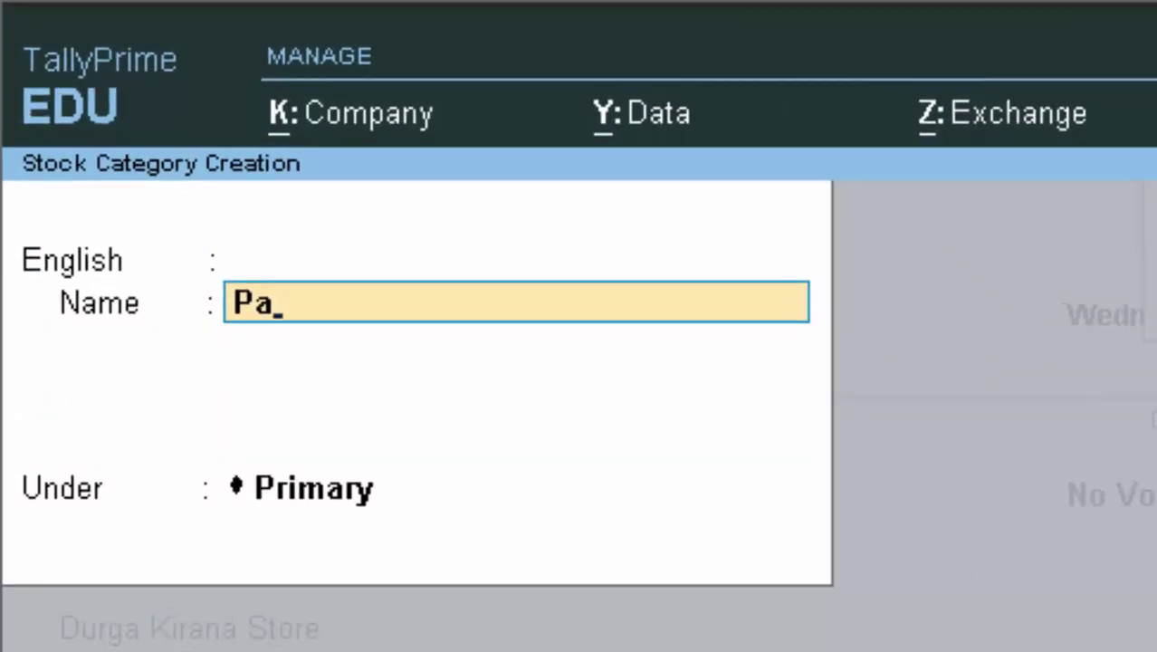
type("in Ki")
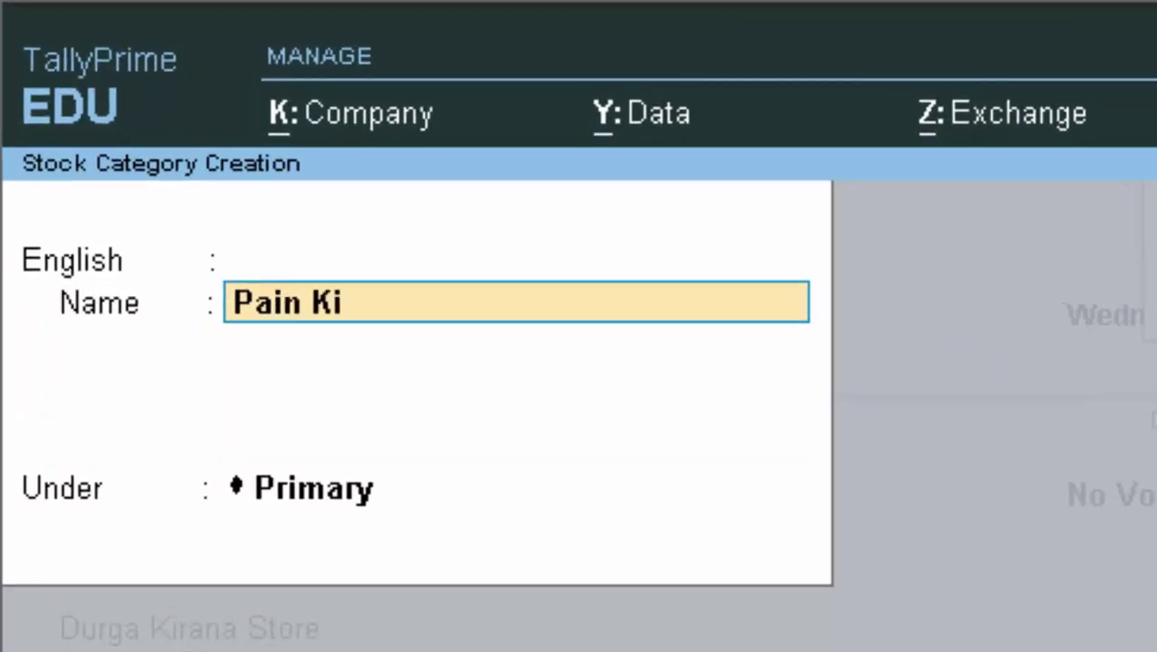
type("l")
type("ler")
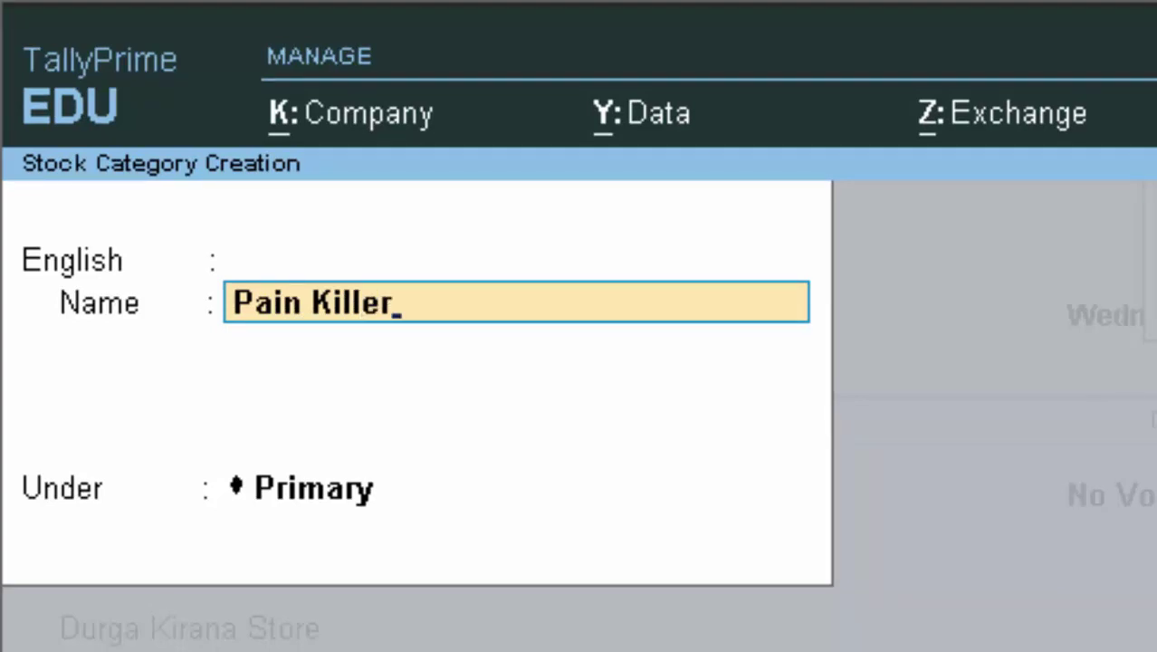
key("Return")
key("Return")
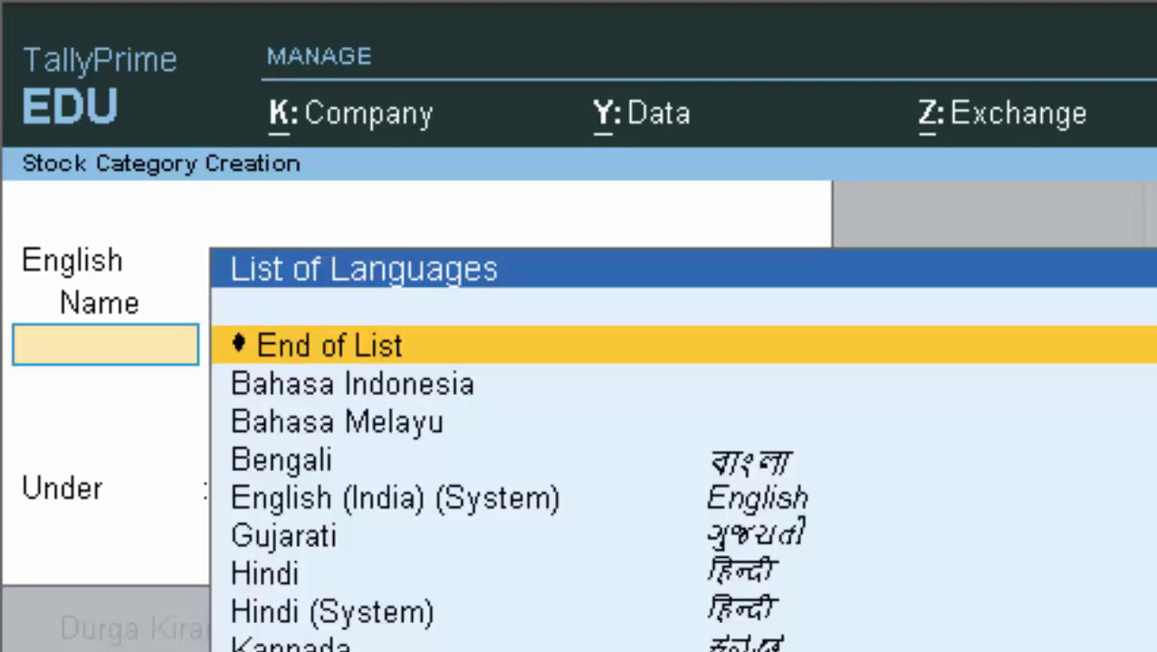
key("Return")
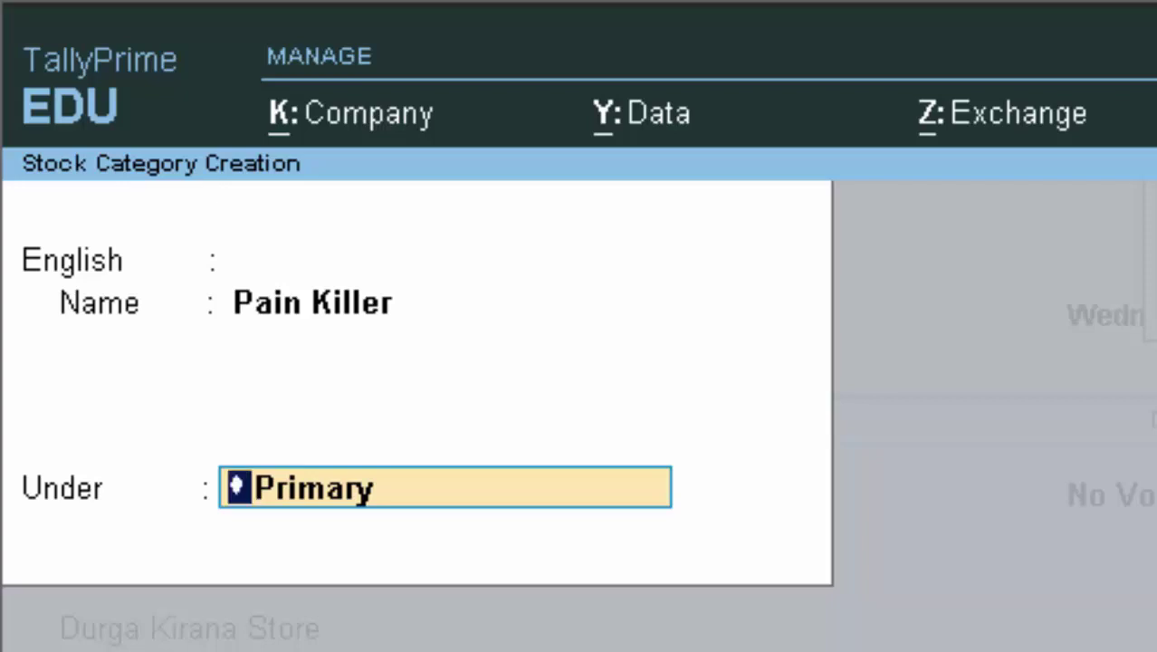
key("Return")
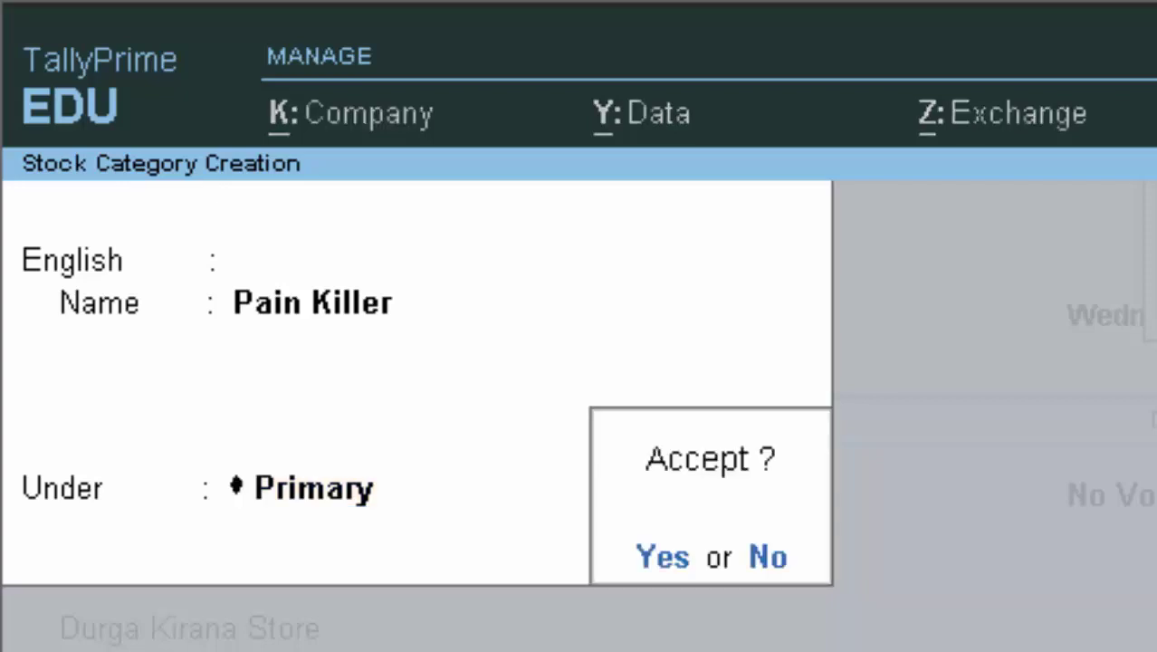
key("Return")
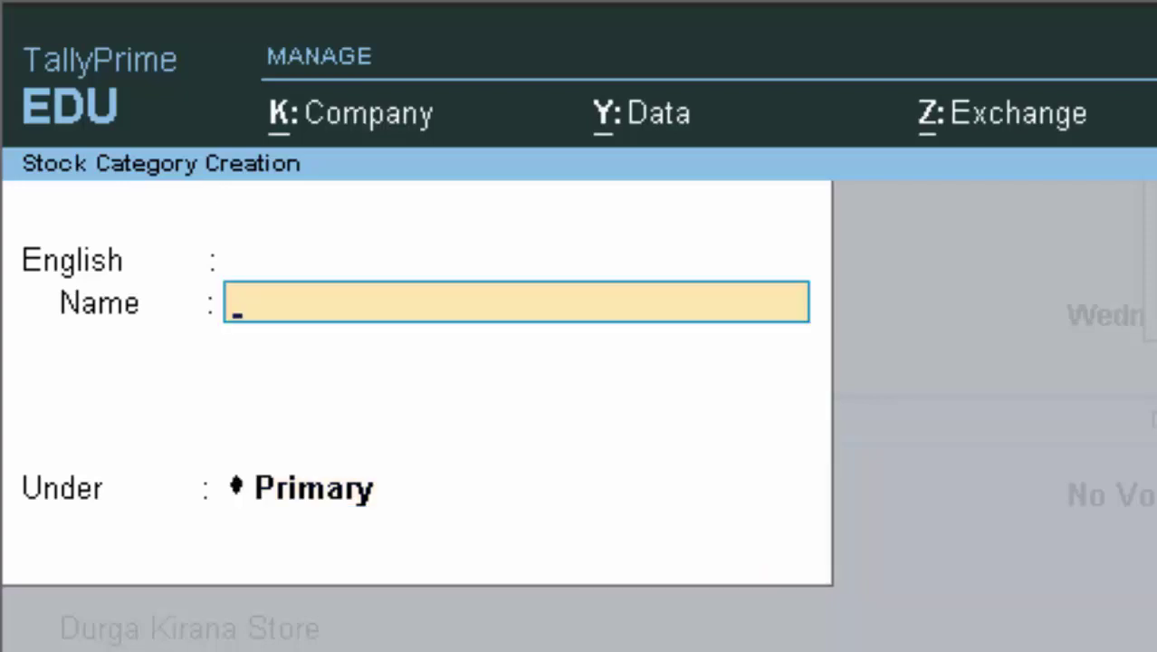
- Create the stock category Cream and return to the List of Masters
type("Cre")
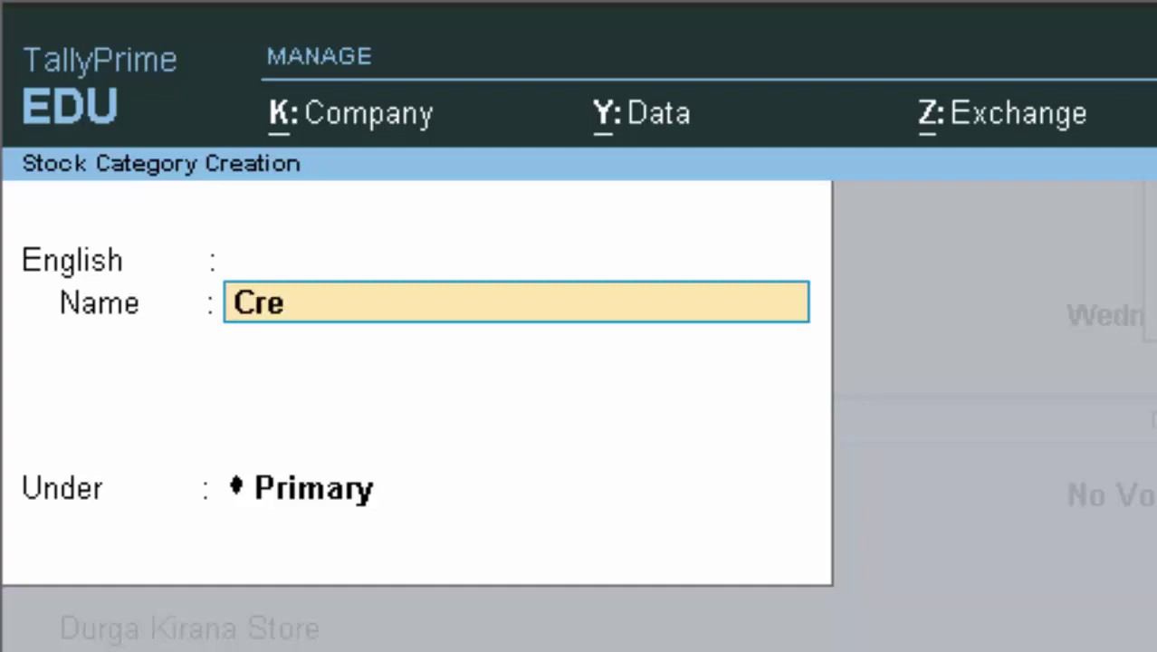
type("am")
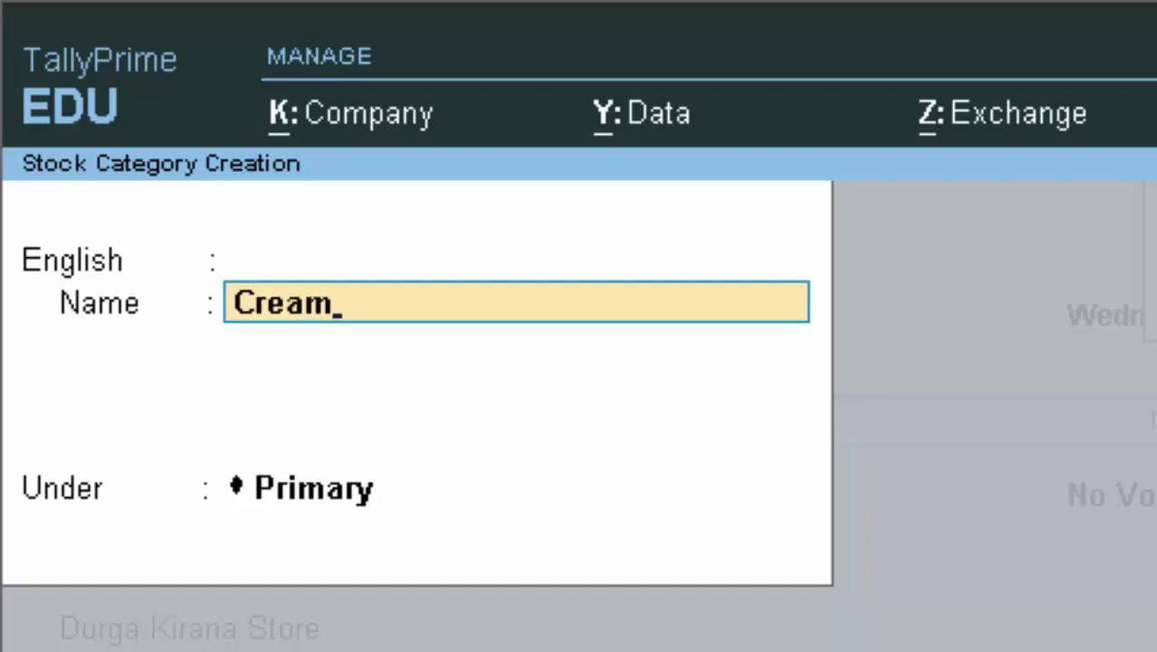
key("Return")
key("Return")
key("Return")
key("Return")
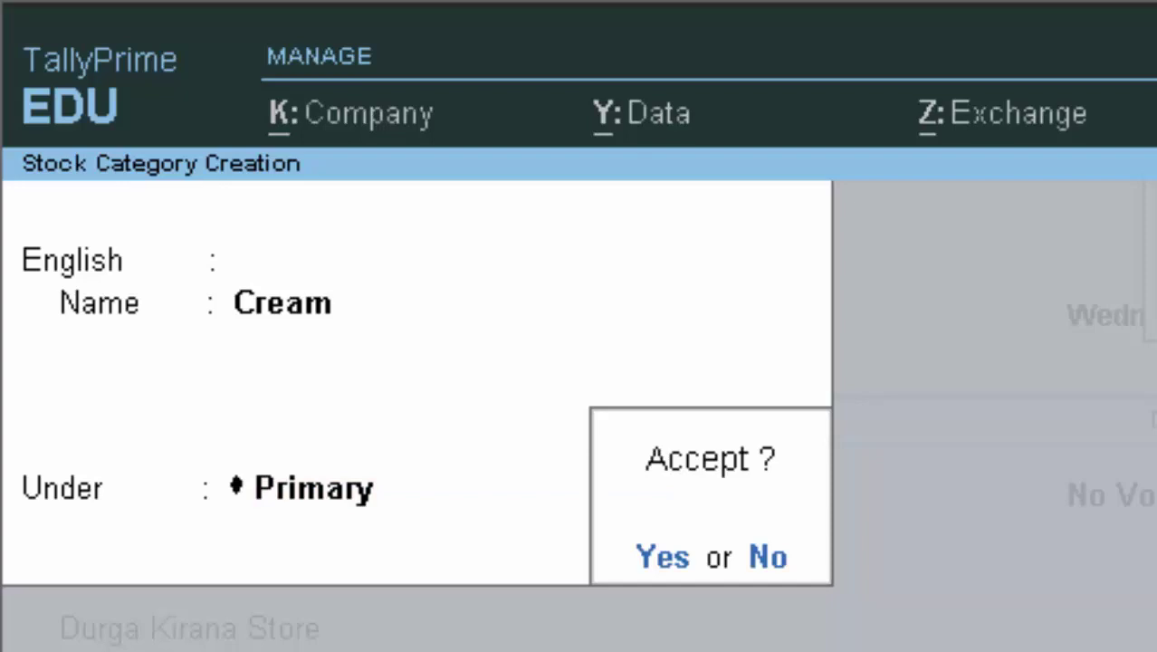
key("Return")
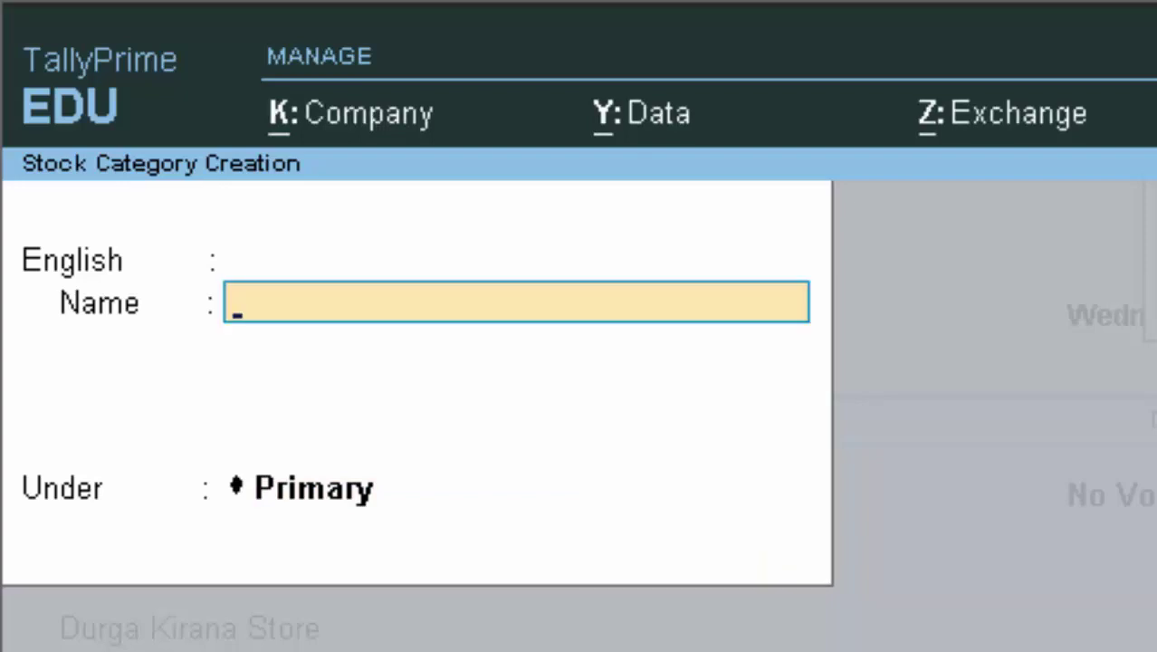
key("Escape")
key("Return")
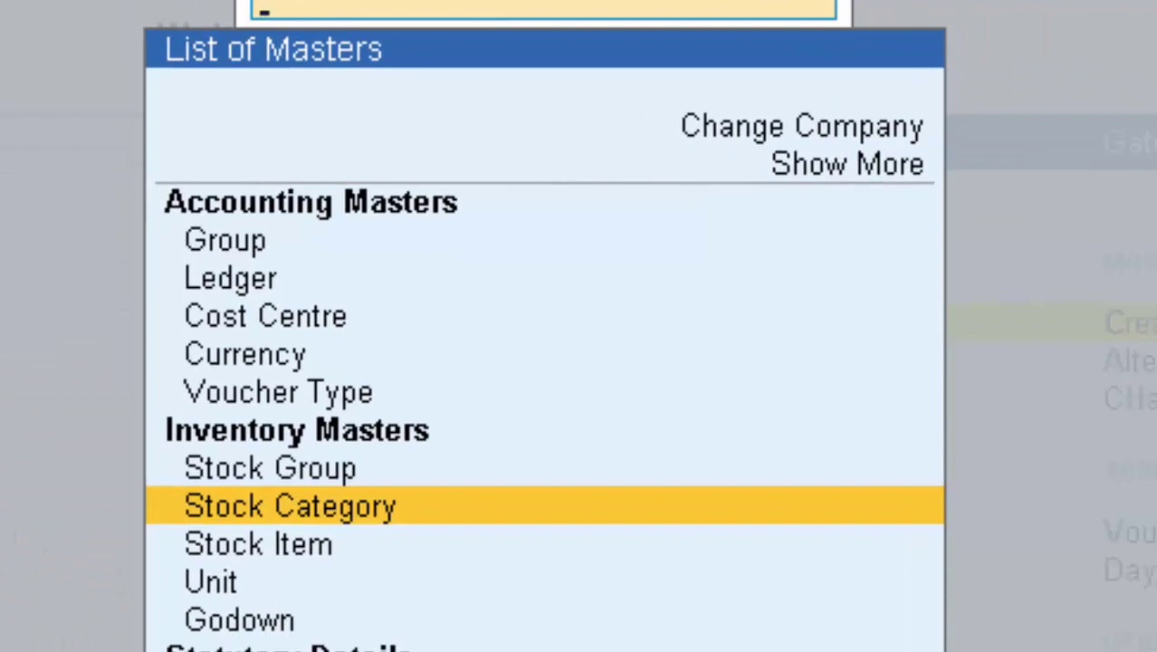
- Start a new stock item named Boroplus and set its group to Medicine
key("Down")
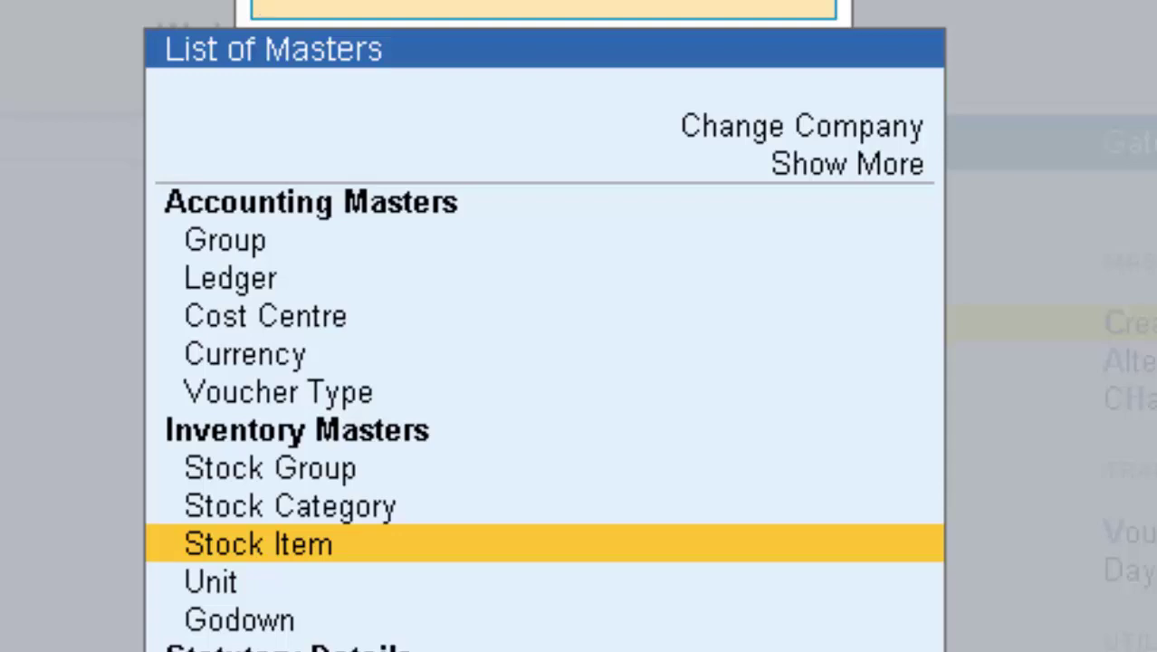
key("Return")
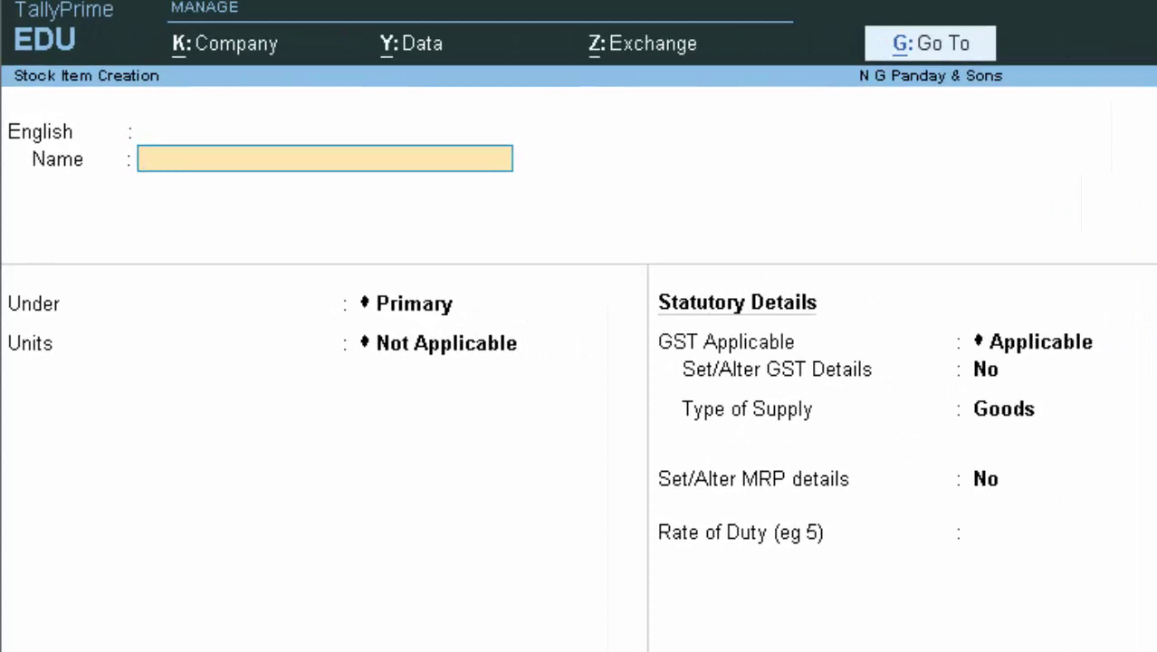
type("Bo")
type("rop")
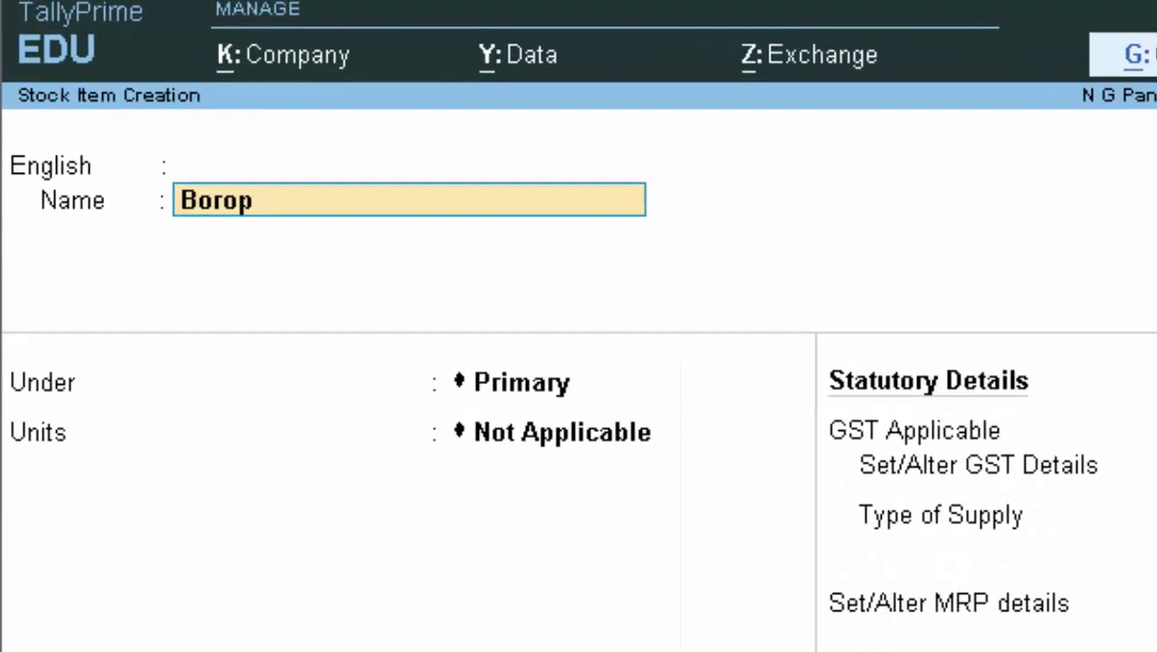
type("lus")
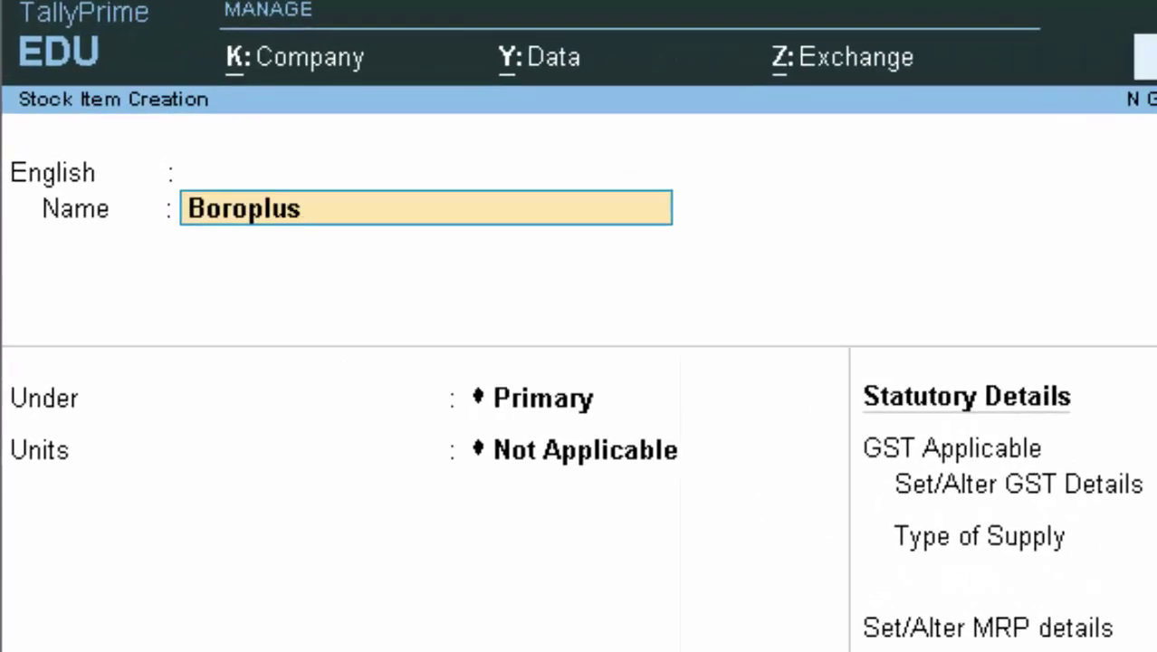
key("Return")
key("Return")
key("Return")
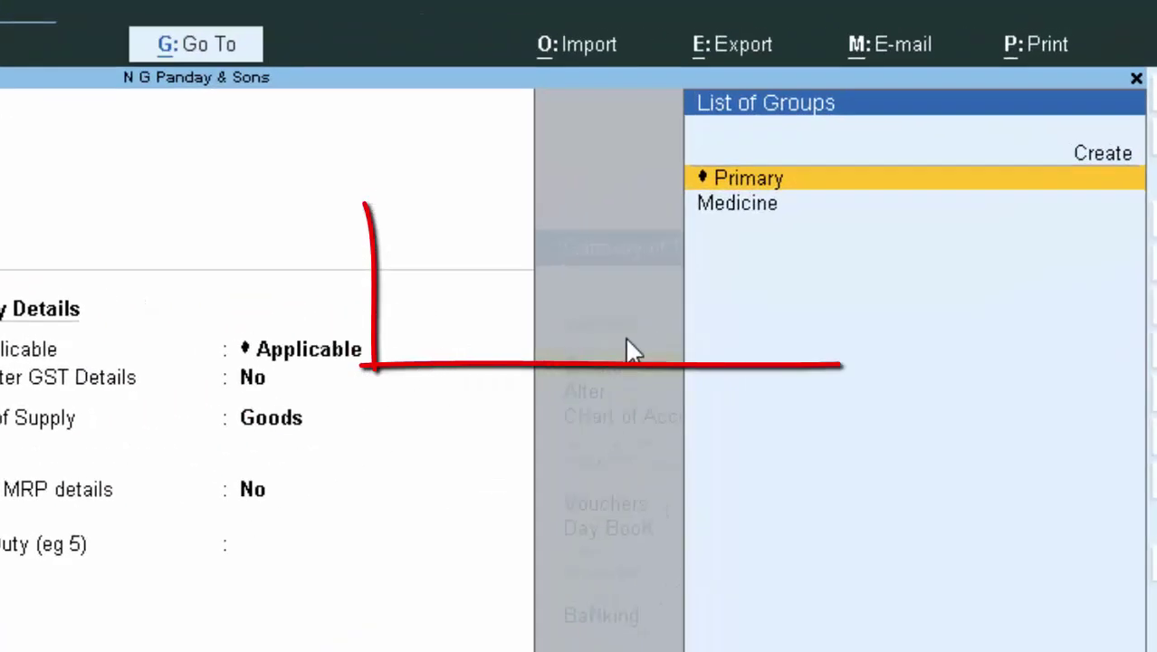
key("Down")
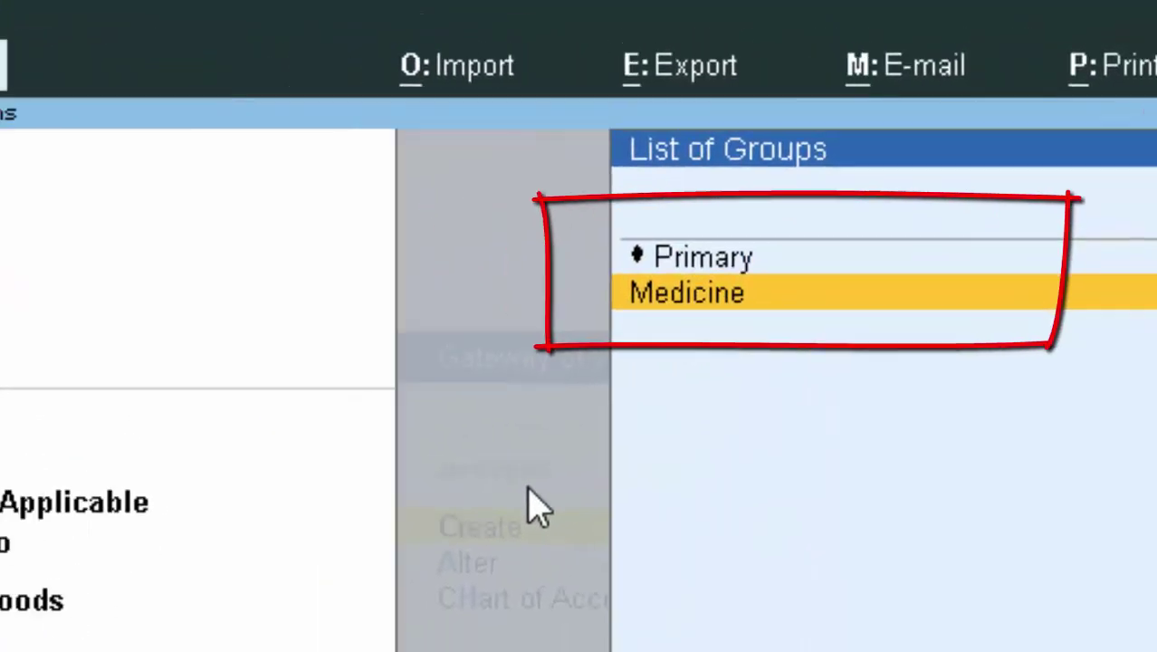
key("Return")
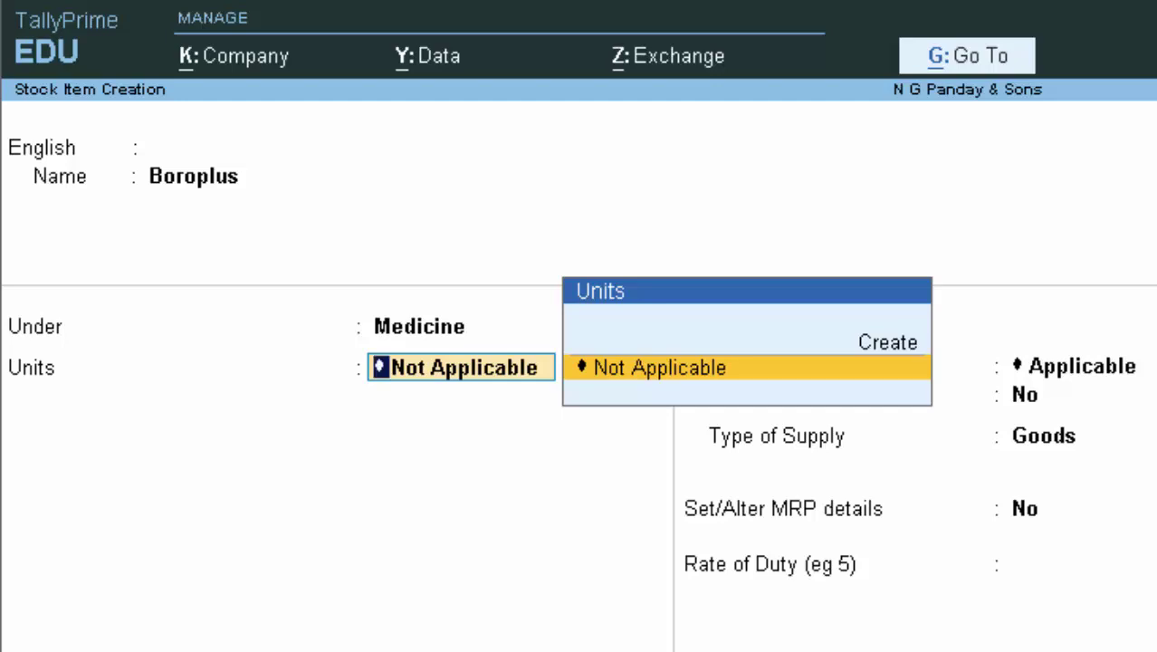
- Set Use Stock Category for Stock Items to Yes in F12 Configure and save
key("F12")
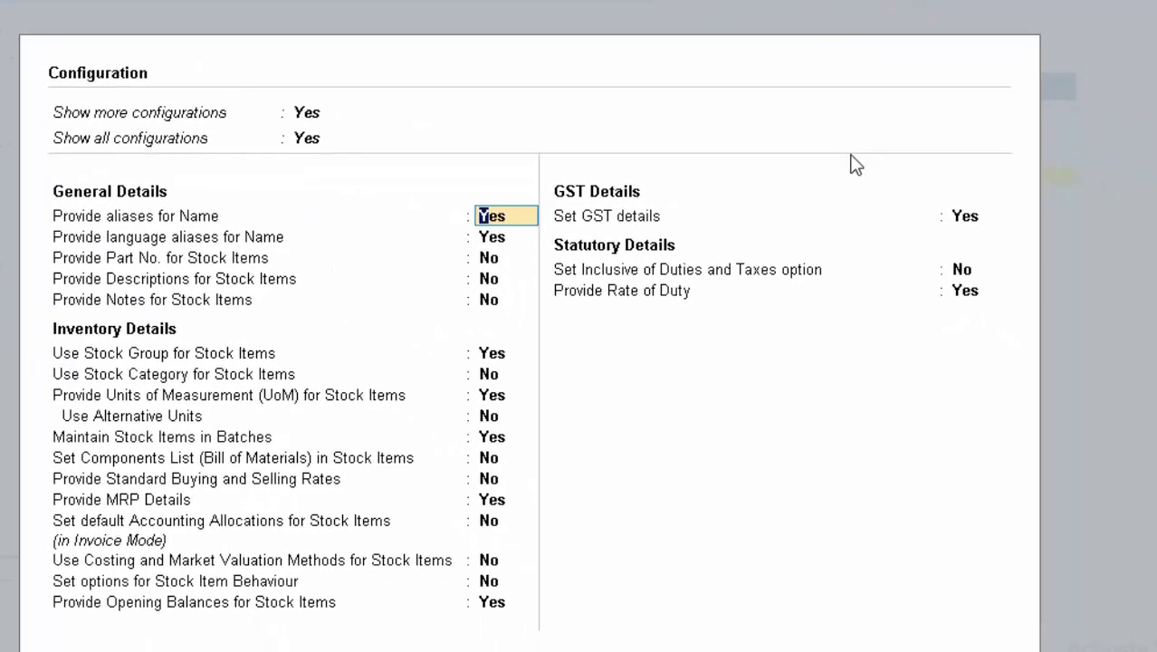
key("Return")
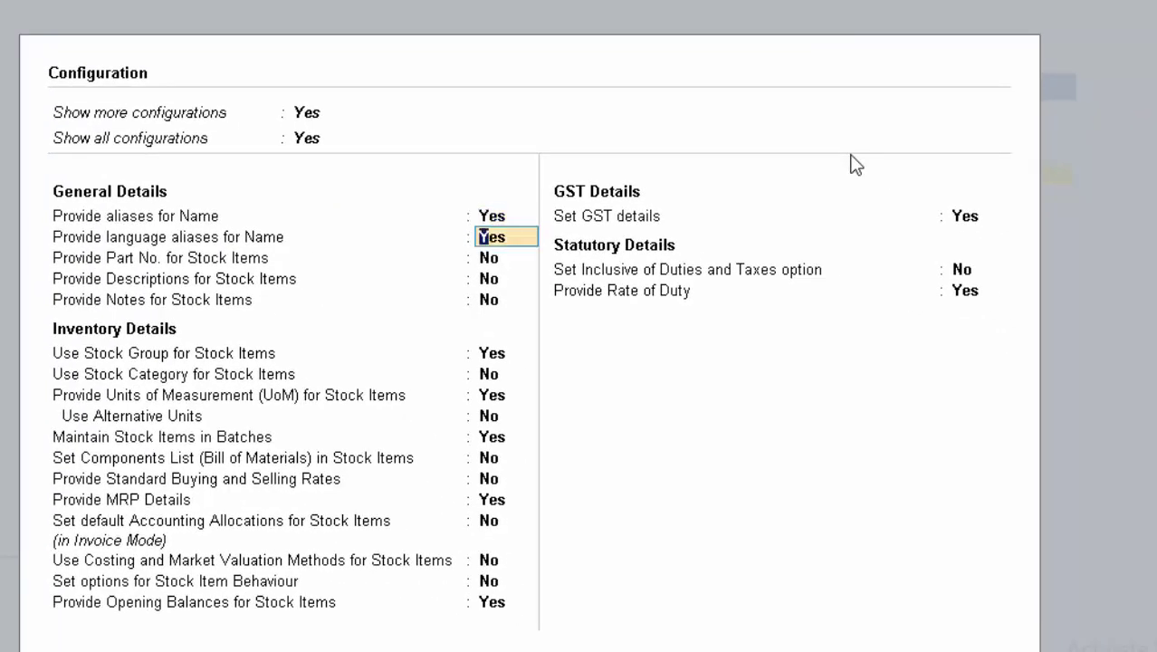
key("Return")
key("Return")
key("Return")
key("Return")
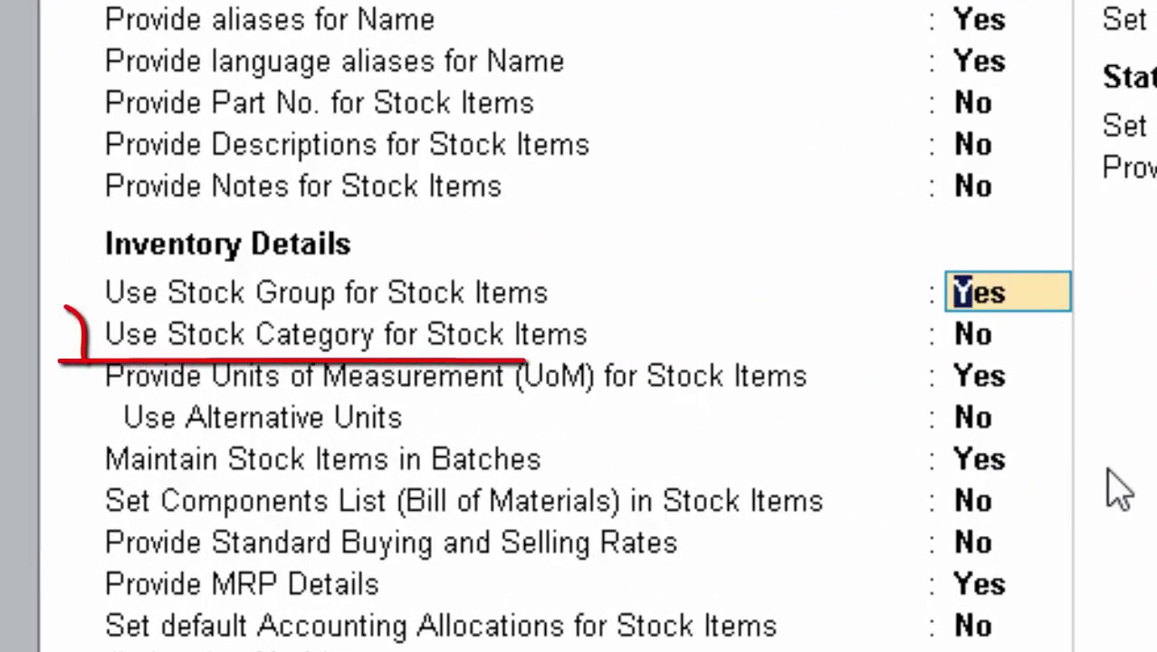
key("Return")
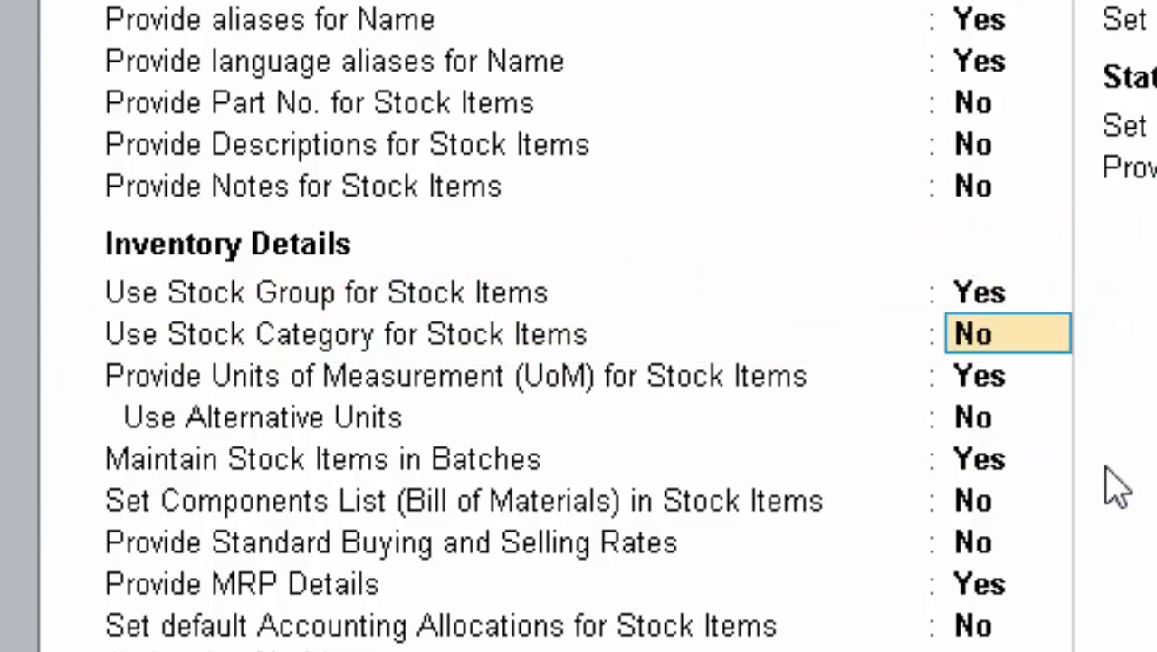
type("y")
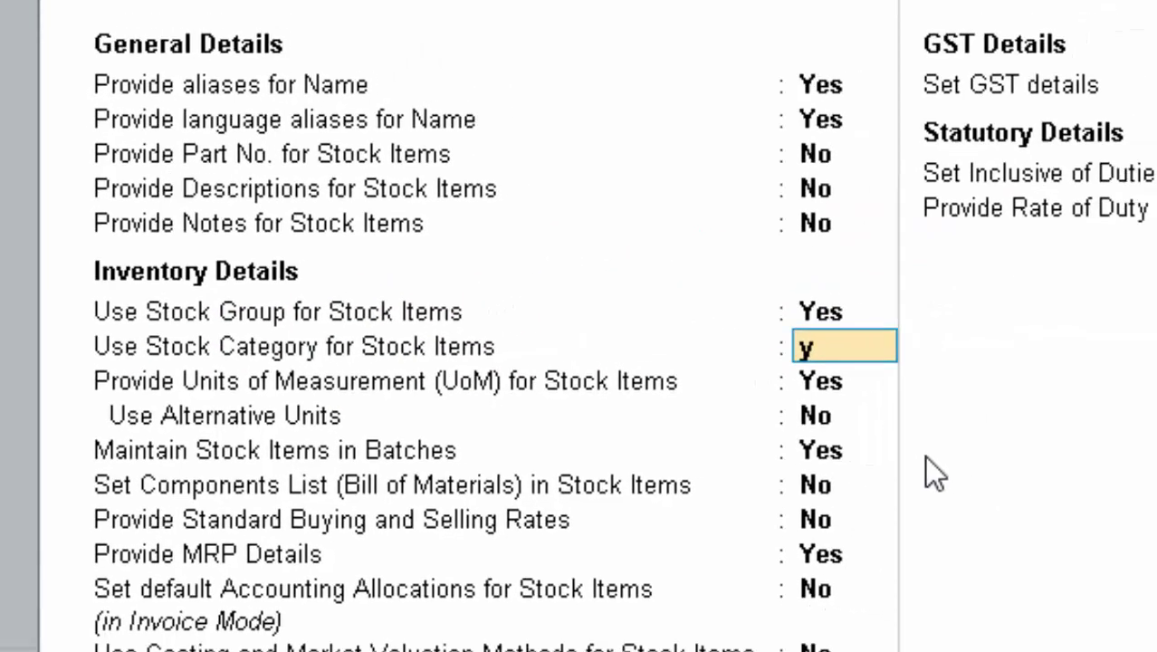
key("Return")
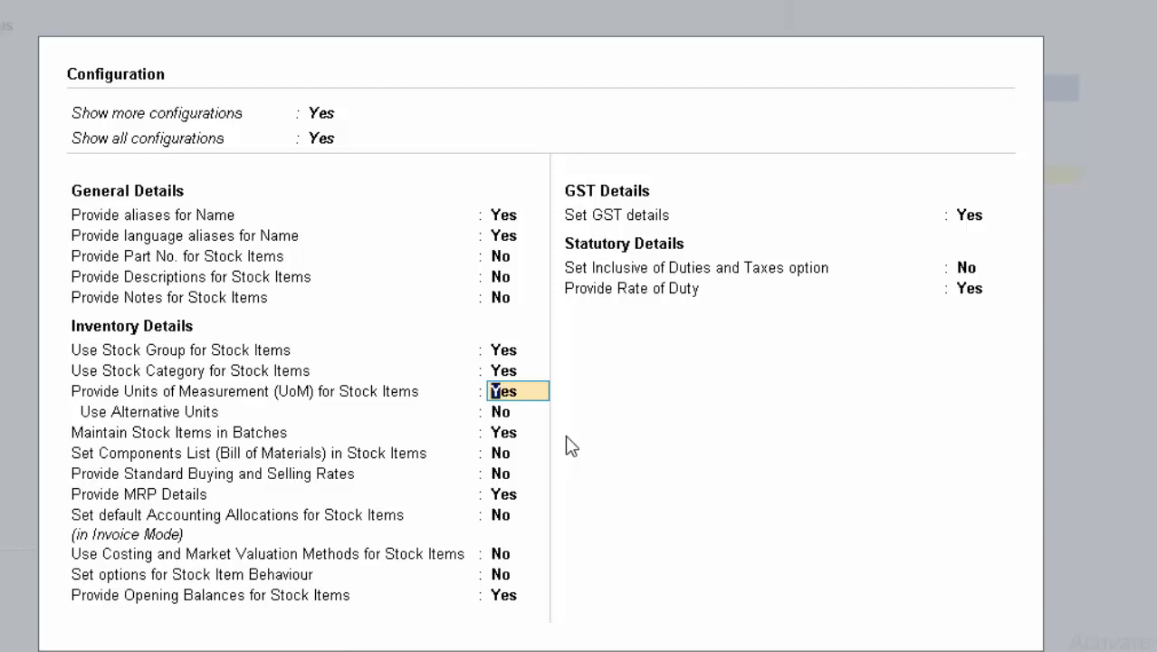
key("ctrl+a")
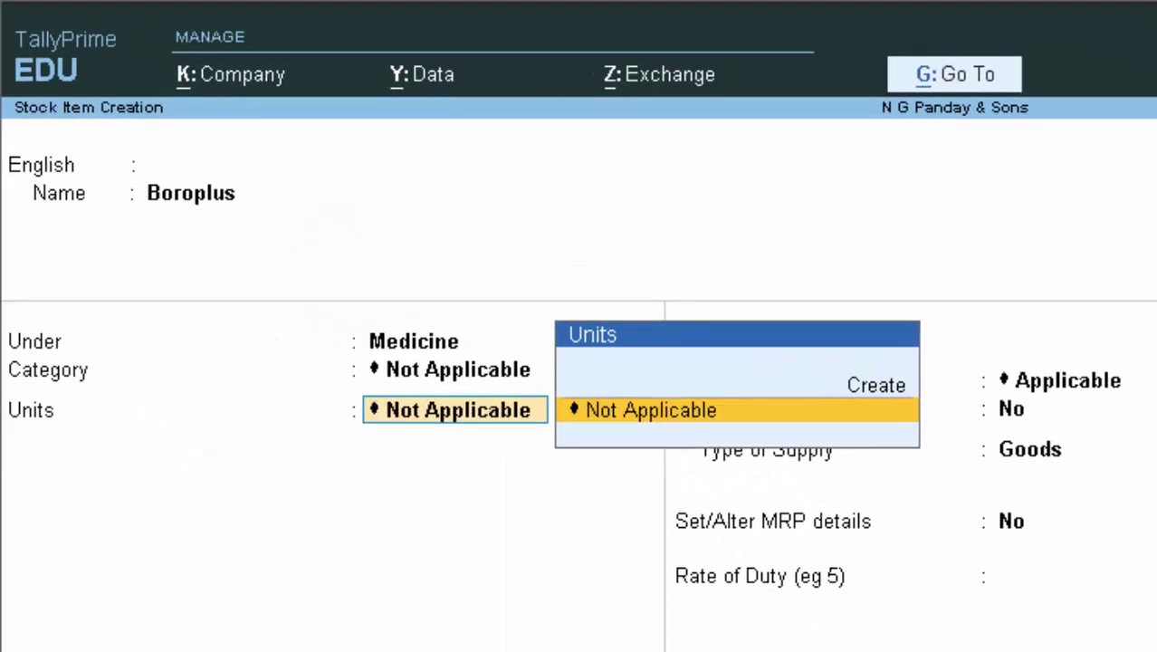
- Set Boroplus's category to Cream
key("Up")
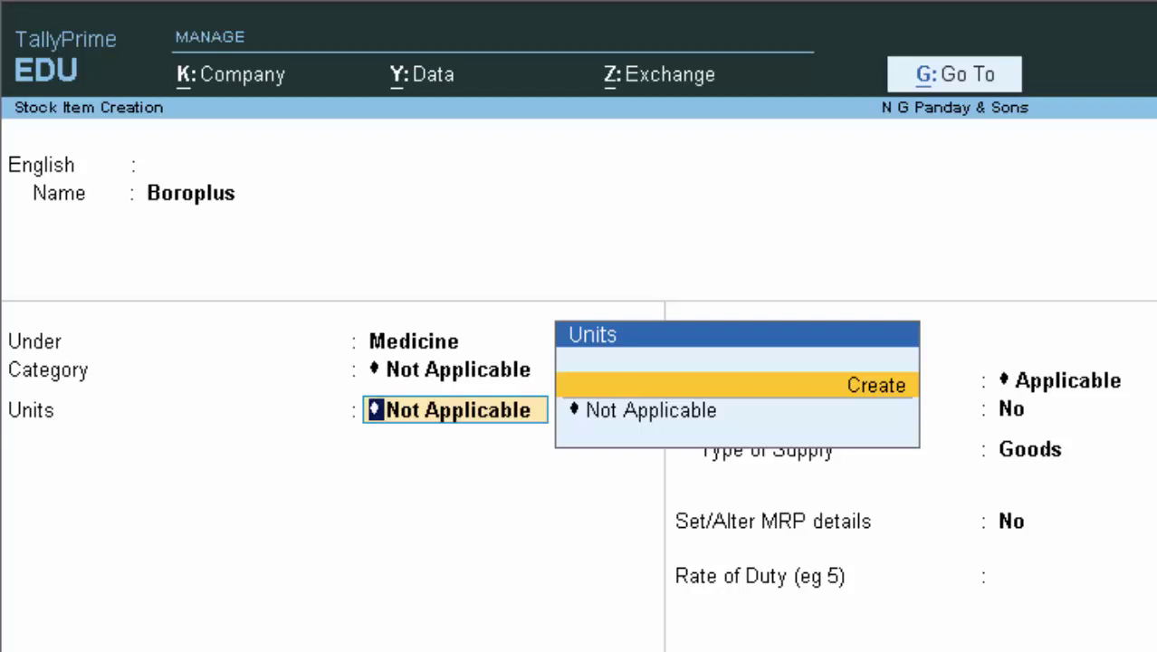
key("BackSpace")
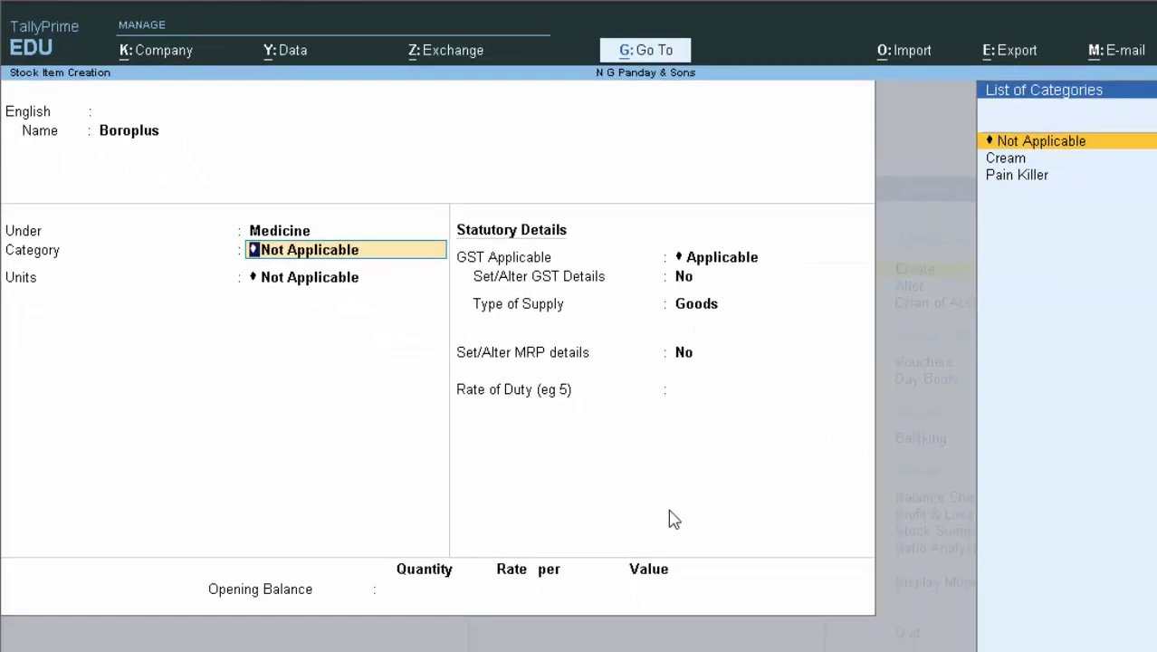
key("Down")
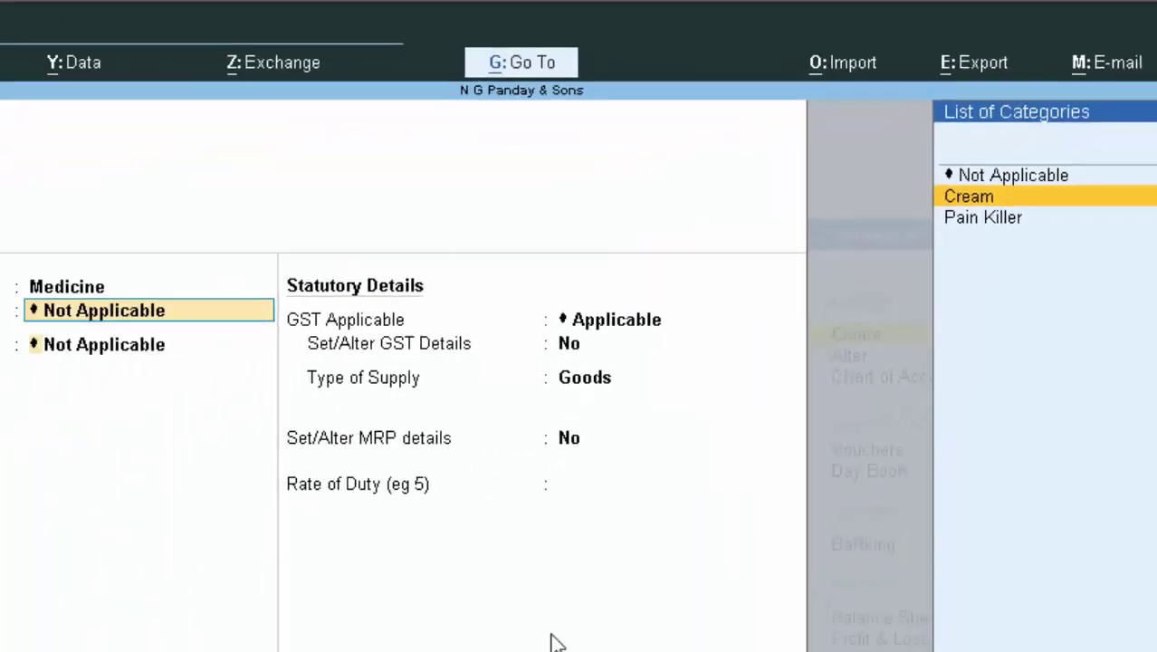
key("Return")
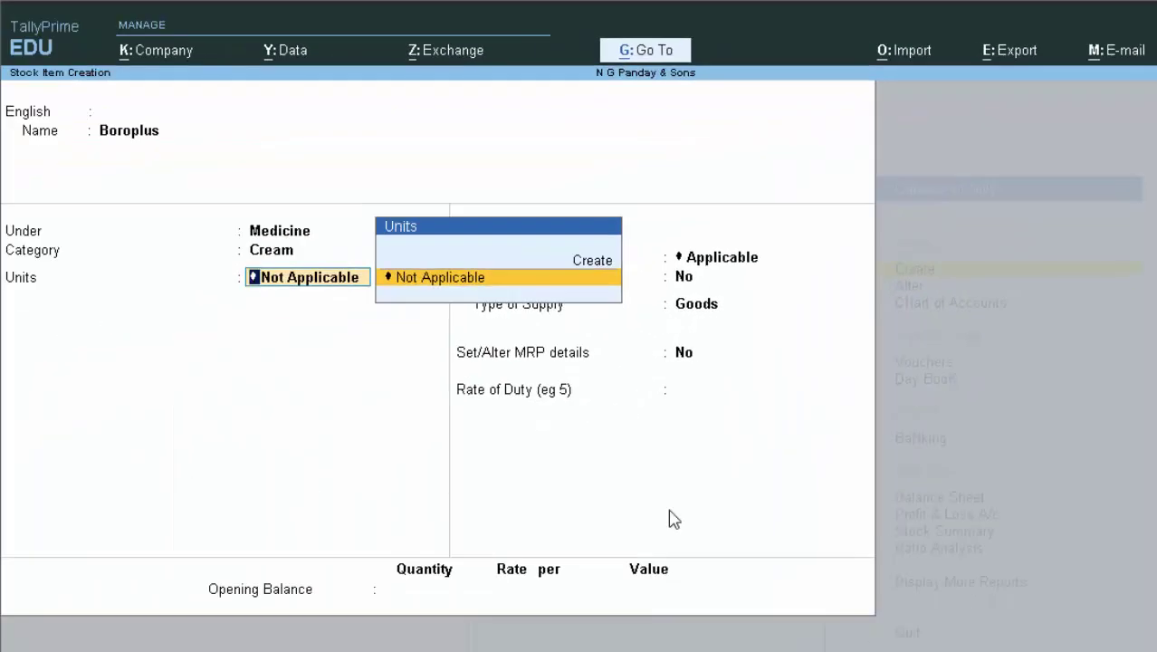
- Create unit itm, formal name Item, UQC PAC-PACKS, 0 decimals, as Boroplus's unit
key("Up")
key("Return")
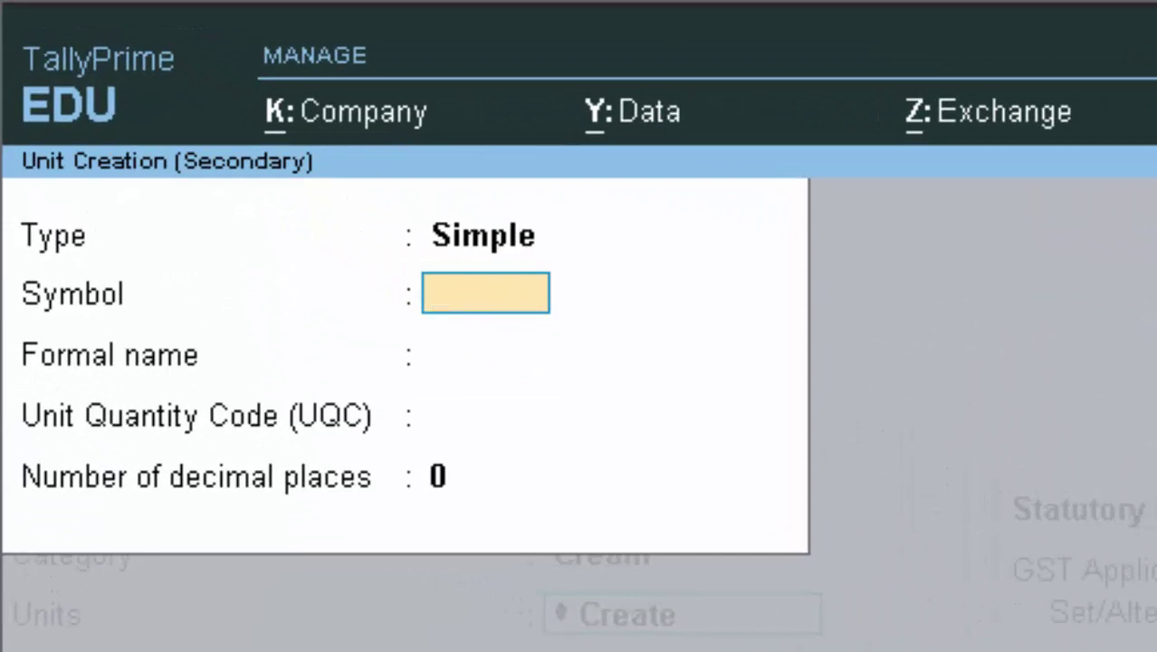
type("itm")
key("Return")
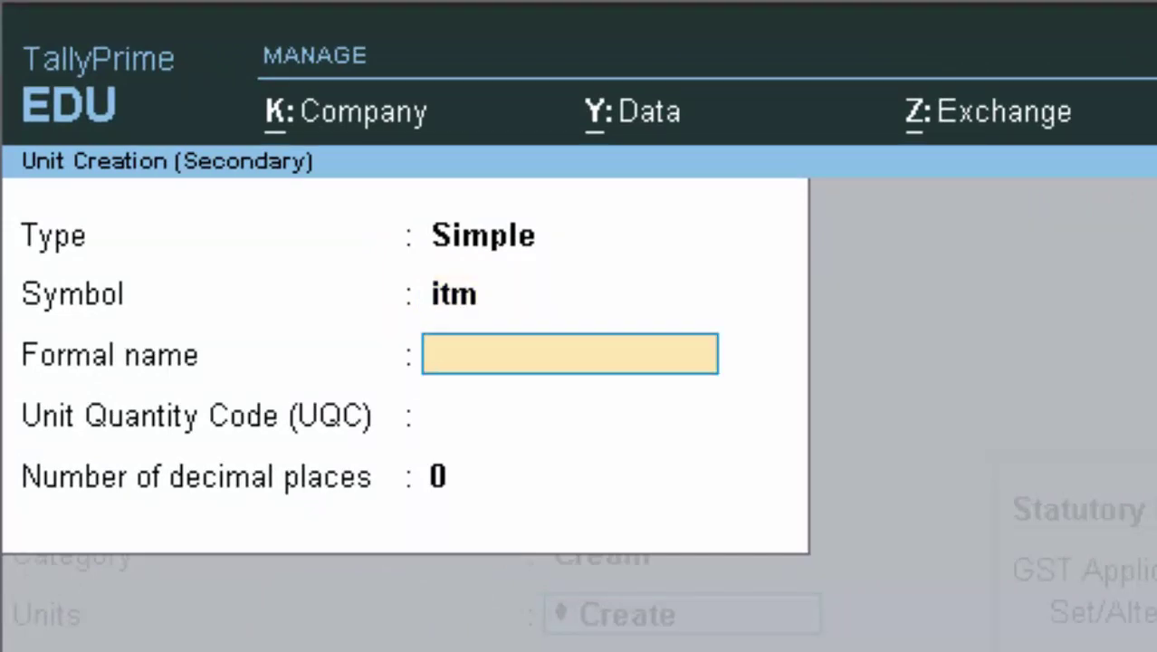
type("Item")
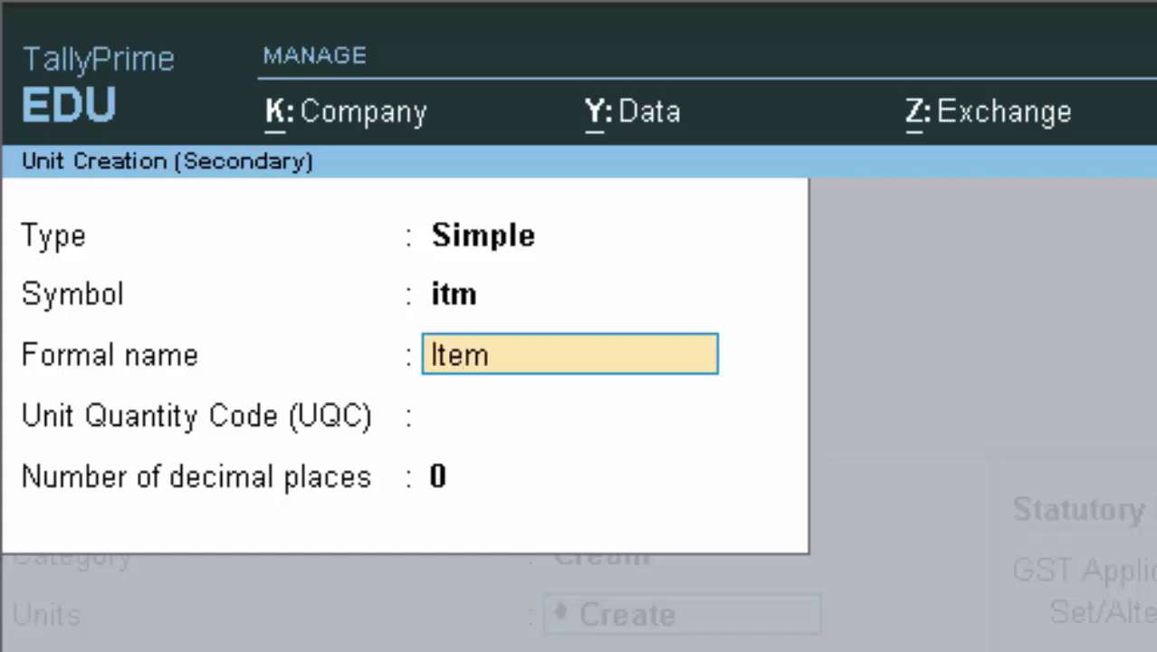
key("Return")
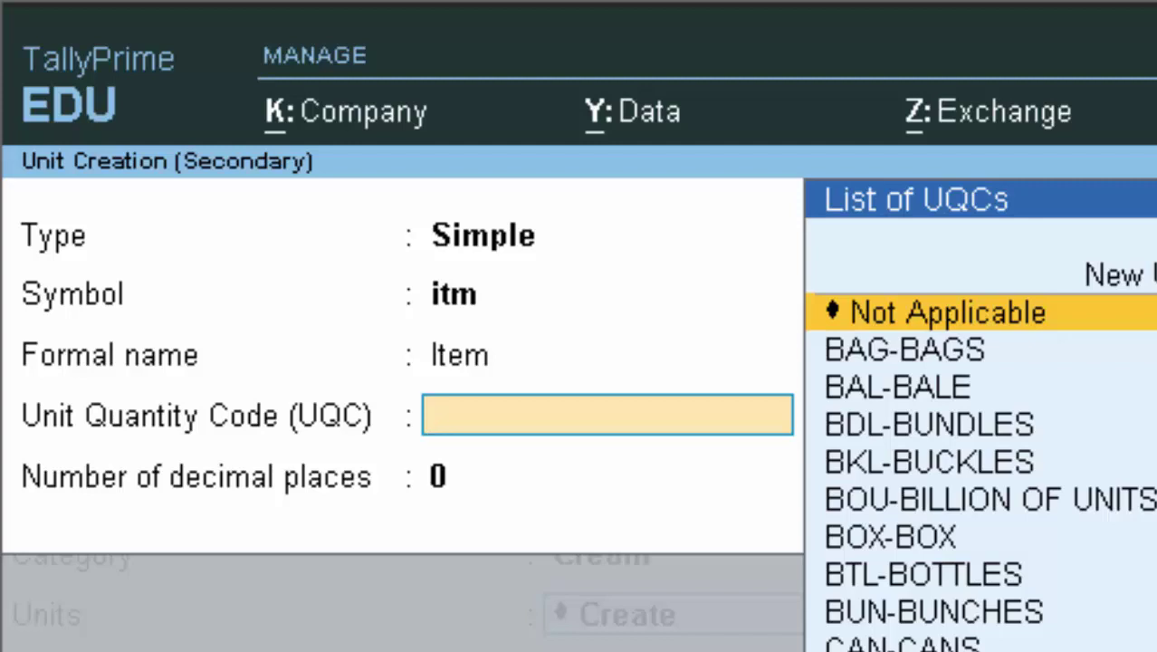
type("p")
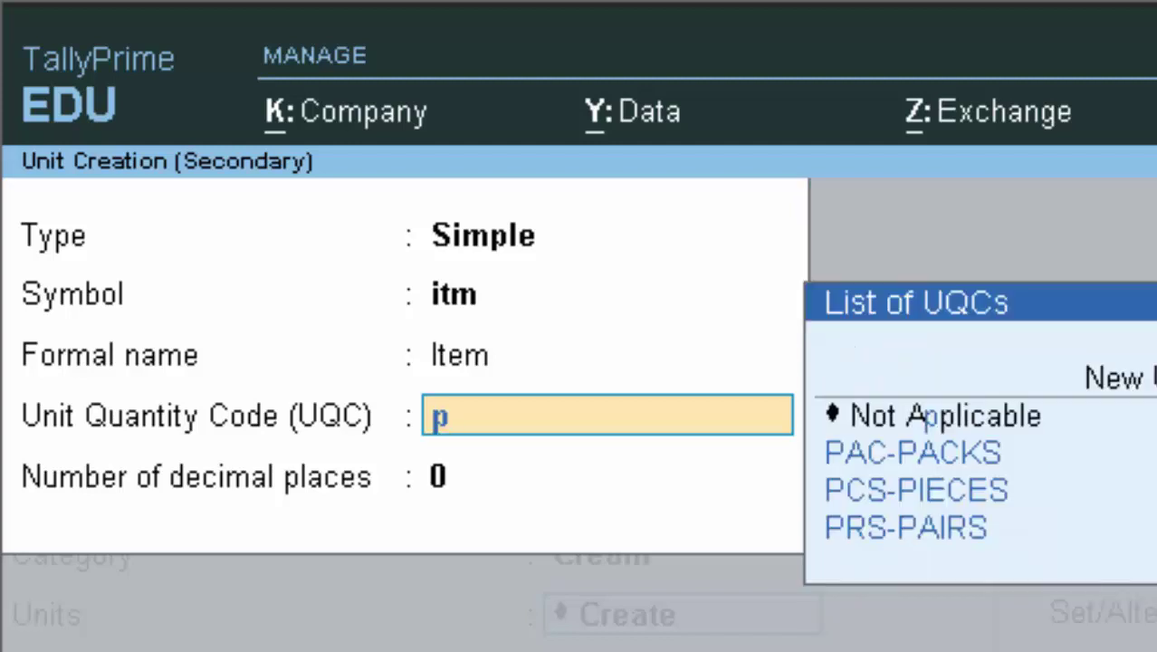
key("Return")
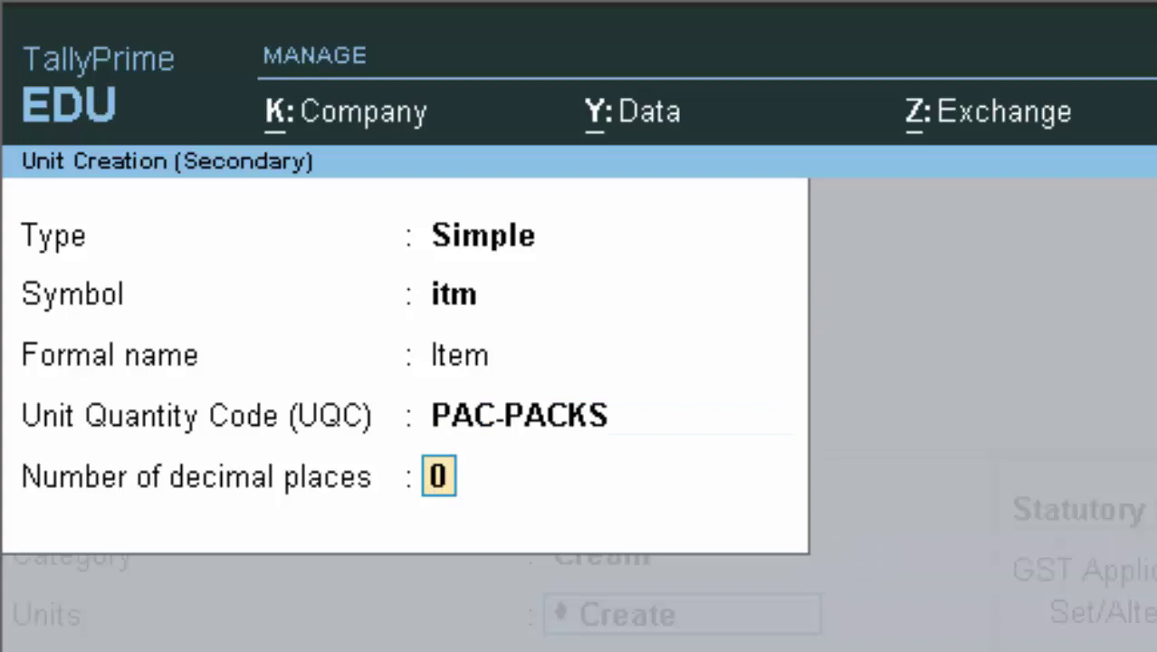
key("Return")
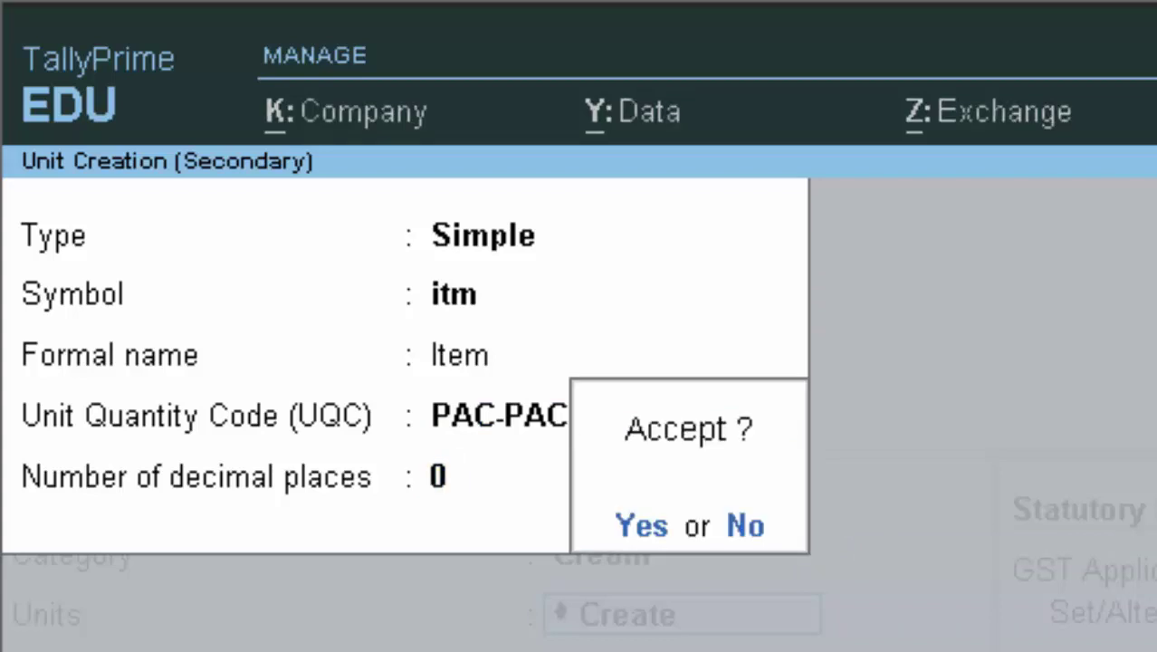
key("Return")
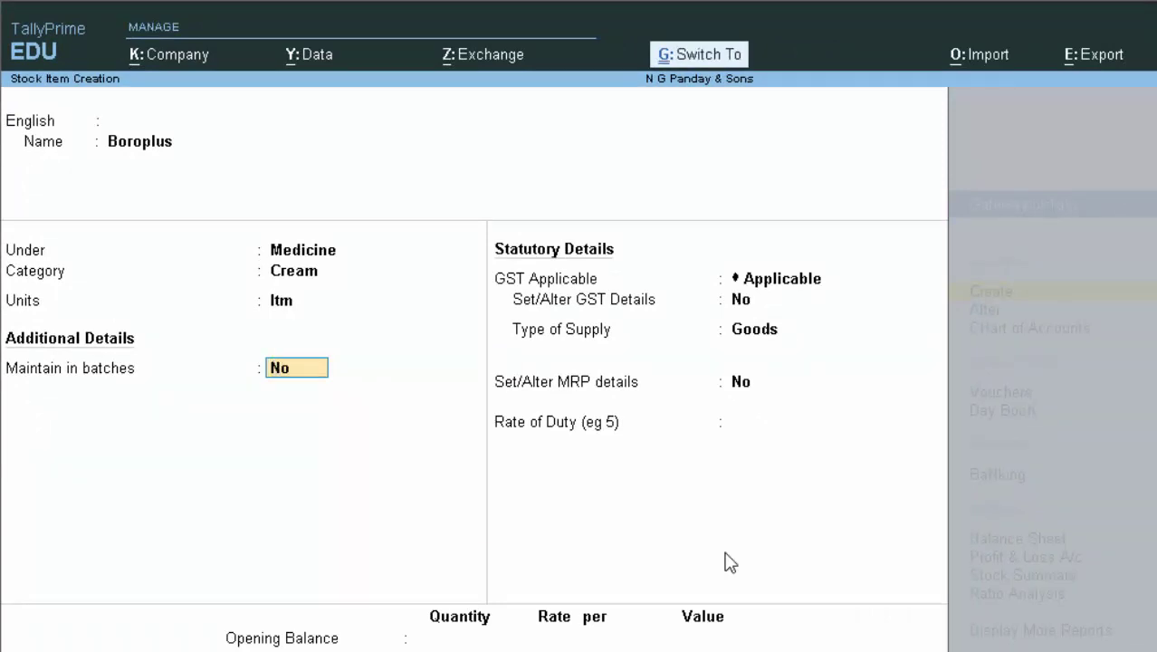
- Save the Boroplus stock item and return to Gateway of Tally
key("ctrl+a")
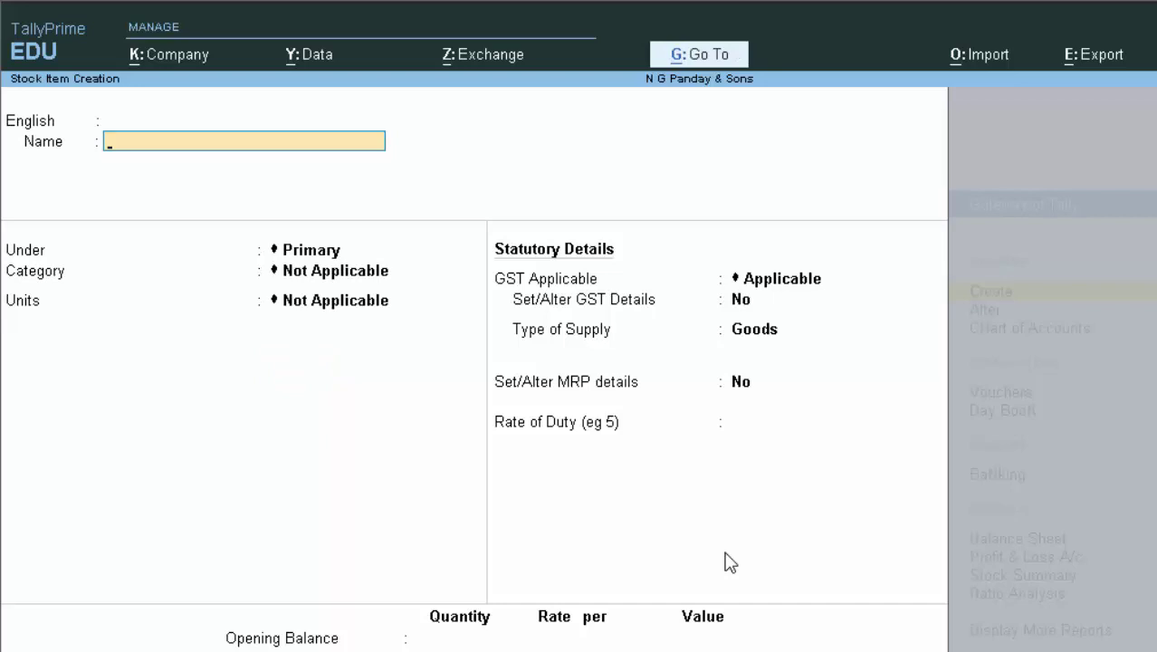
key("Escape")
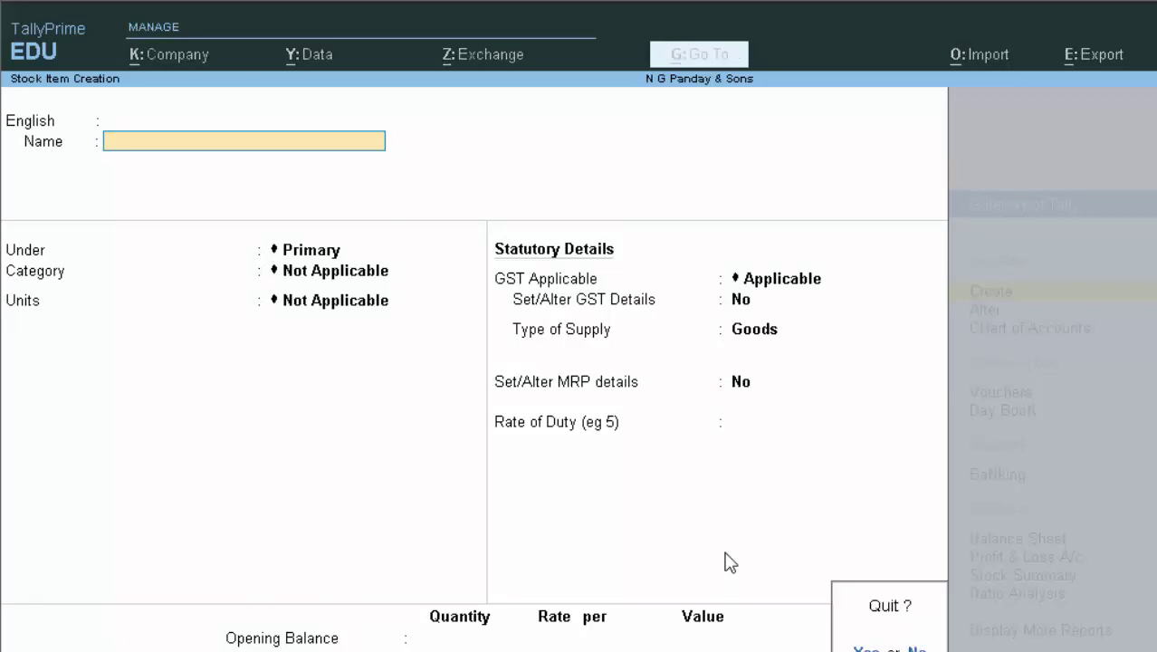
key("y")
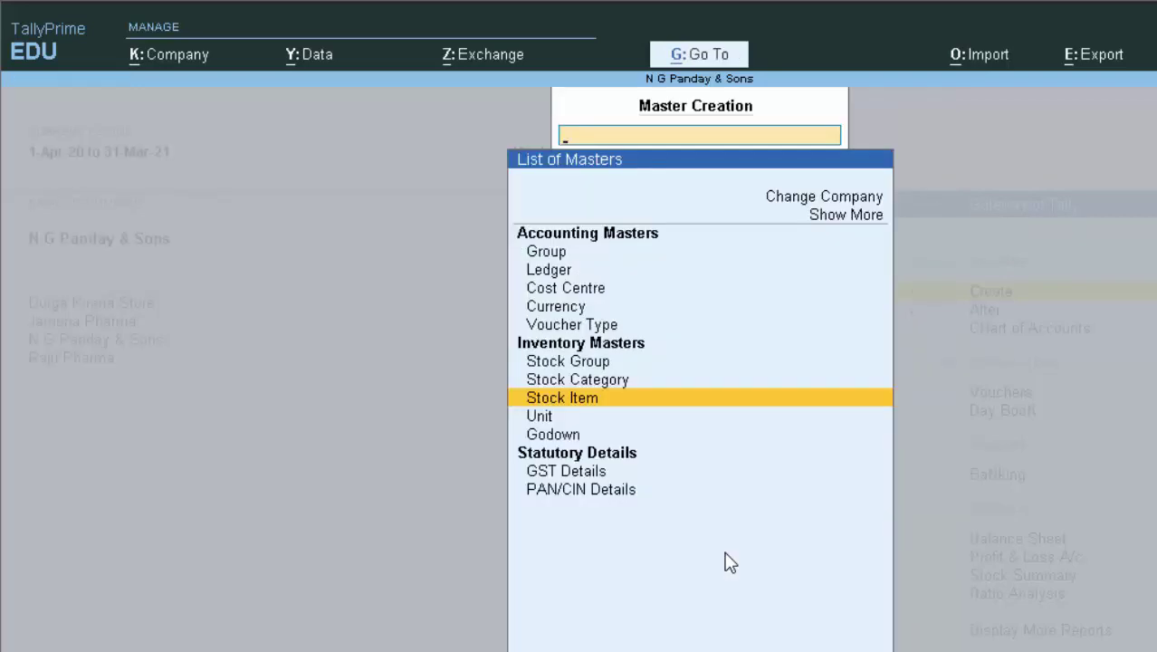
key("Escape")
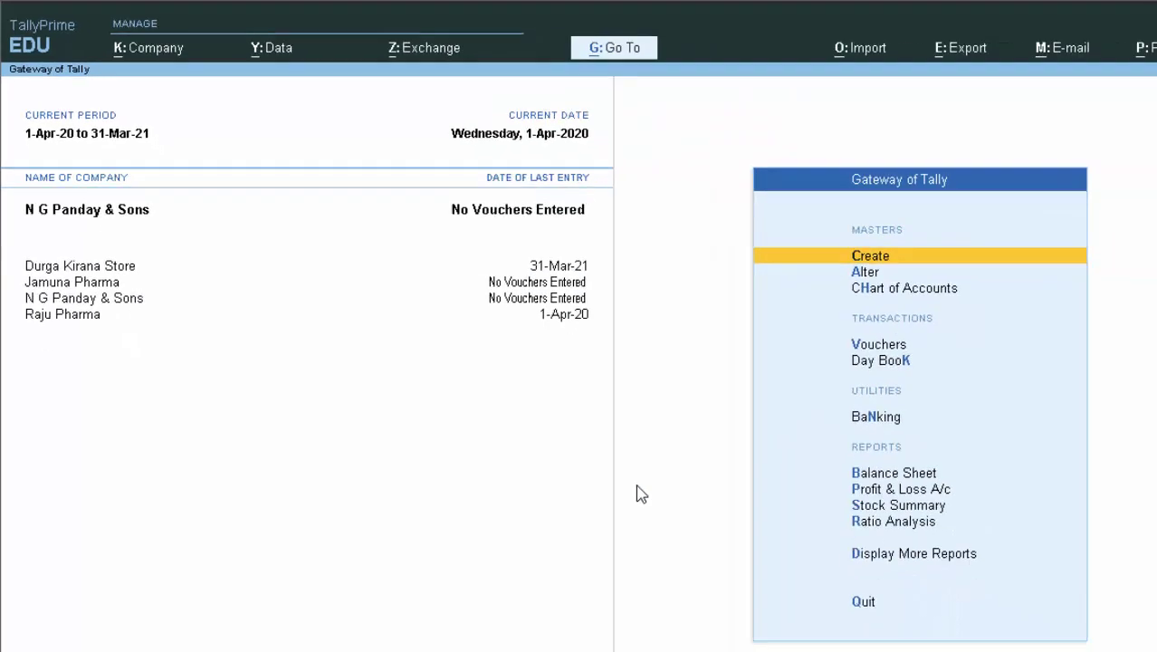
- Start a purchase voucher dated 1-Apr-20 with supplier invoice 1235 and Cash as party
key("v")
key("F9")
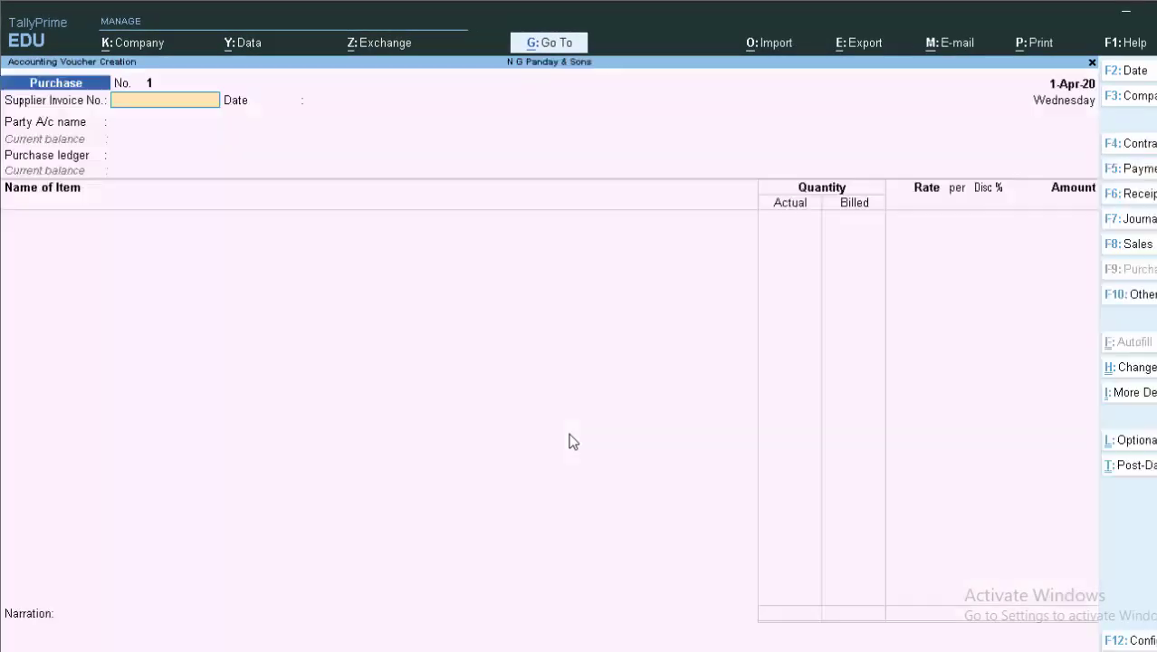
type("1")
type("235")
key("Return")
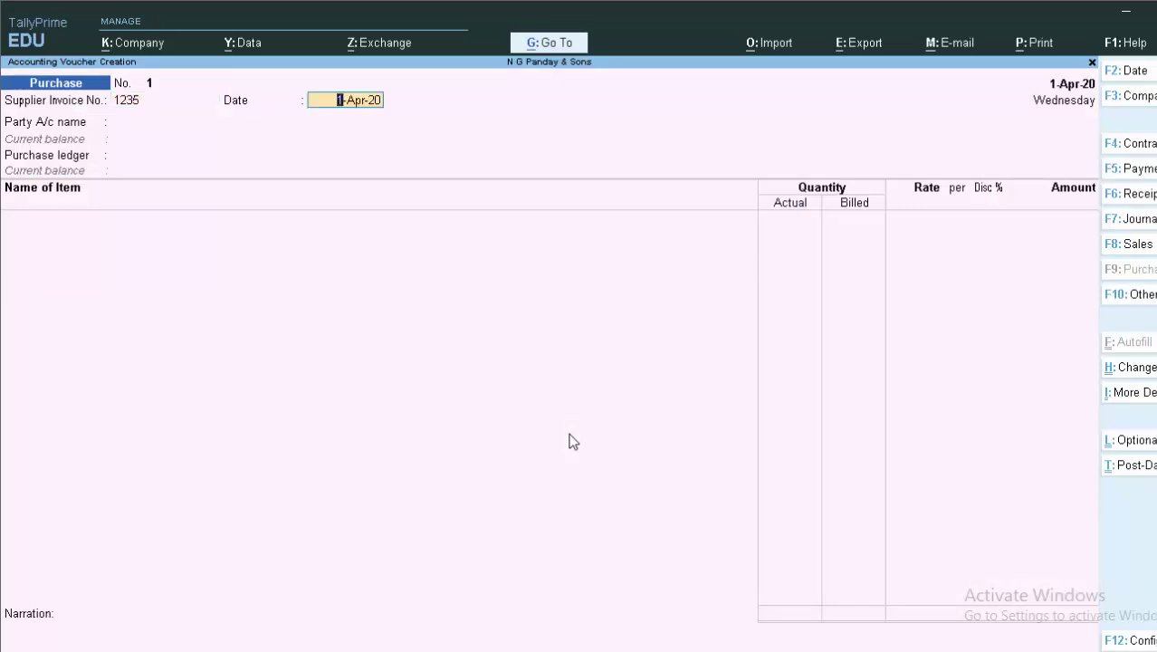
key("Return")
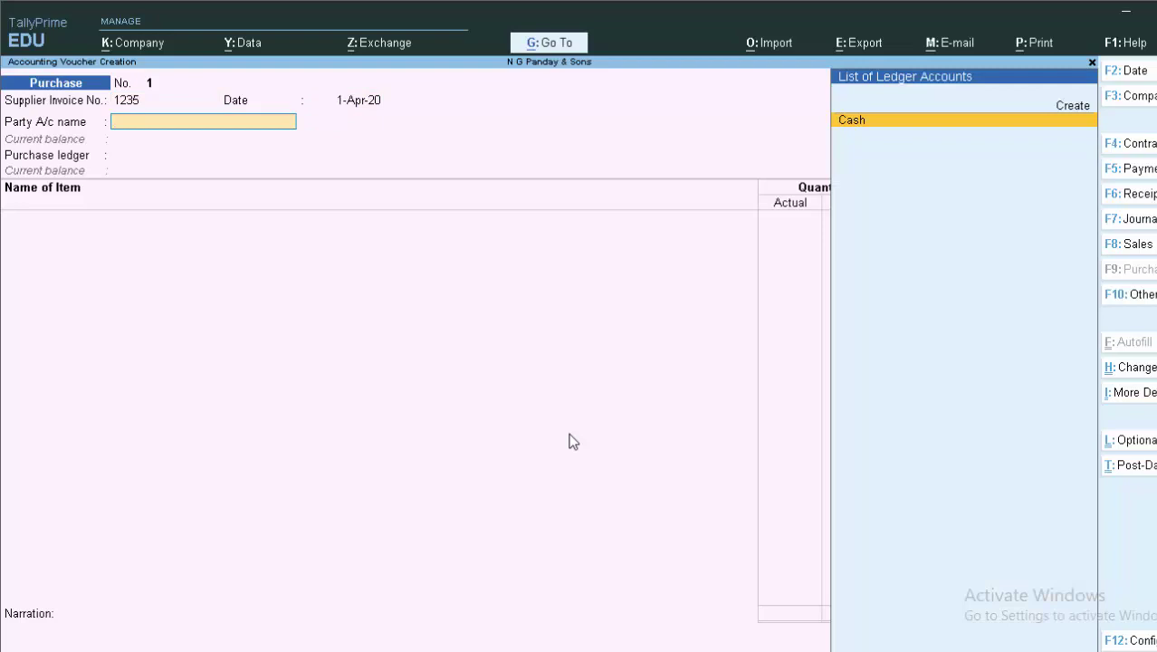
key("Return")
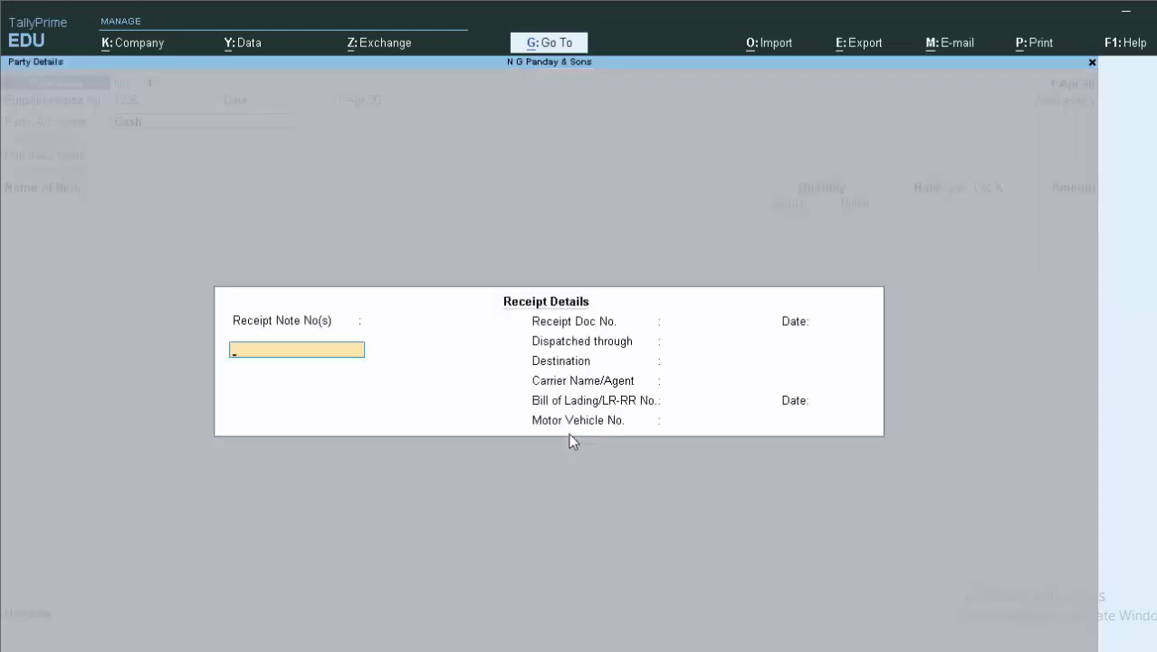
- Leave receipt details blank and set the GST registration type to Regular
key("Return")
key("Return")
key("Return")
key("Return")
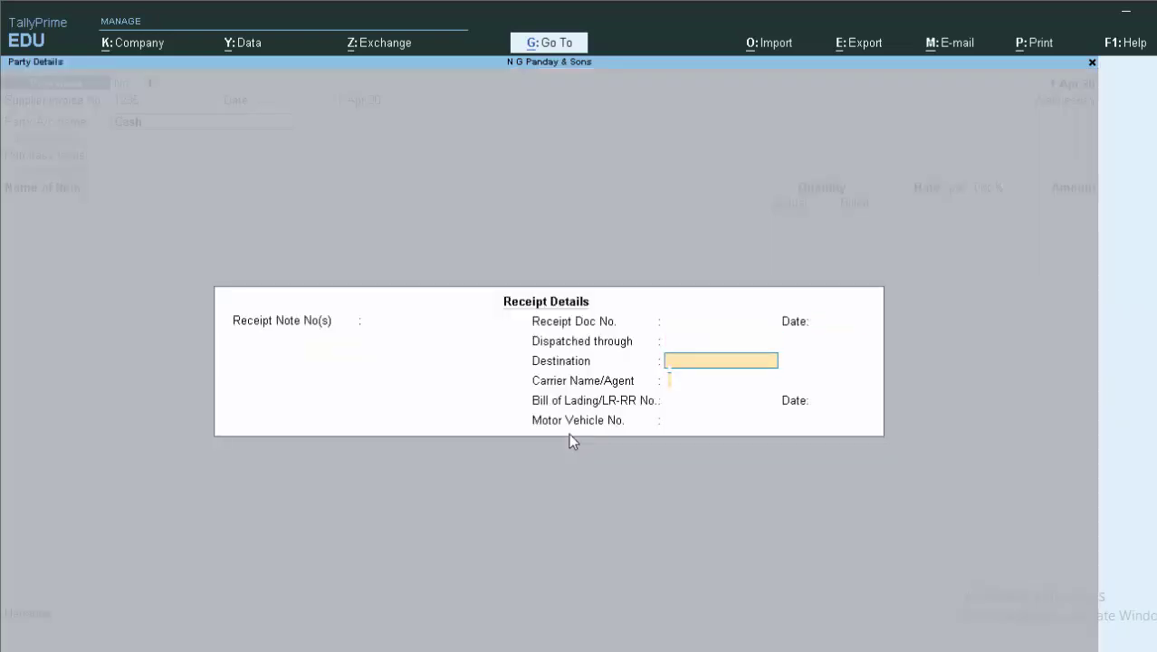
key("Return")
key("Return")
key("Return")
key("Return")
key("Return")
key("Return")
key("Return")
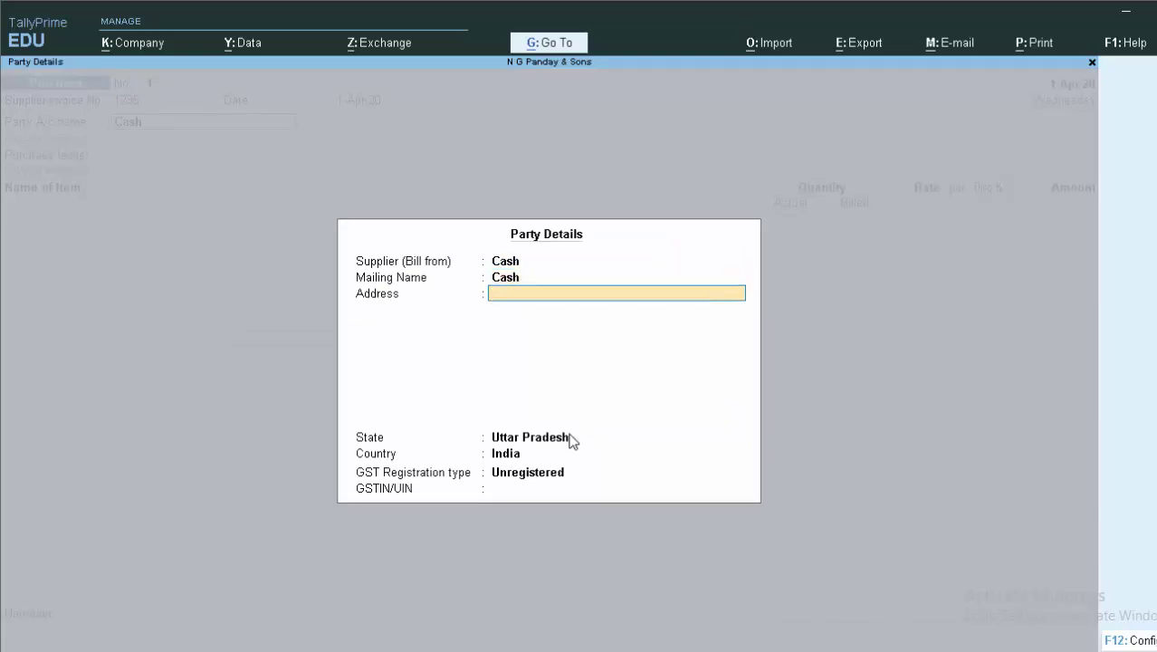
key("Return")
key("Return")
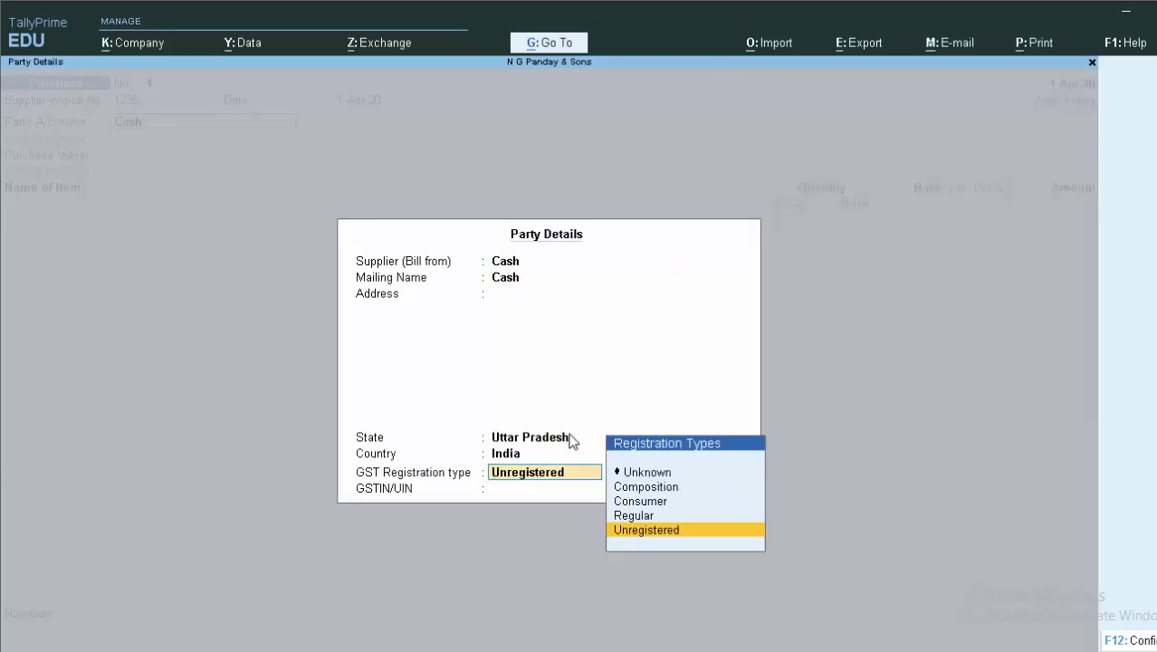
key("Up")
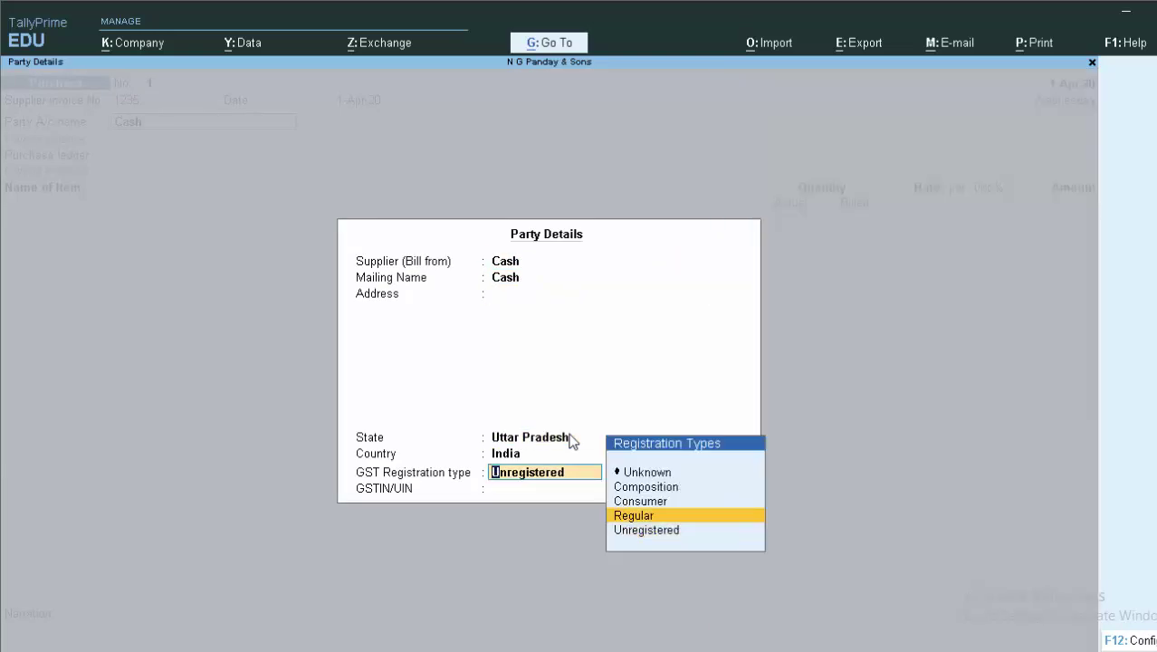
key("Return")
key("Return")
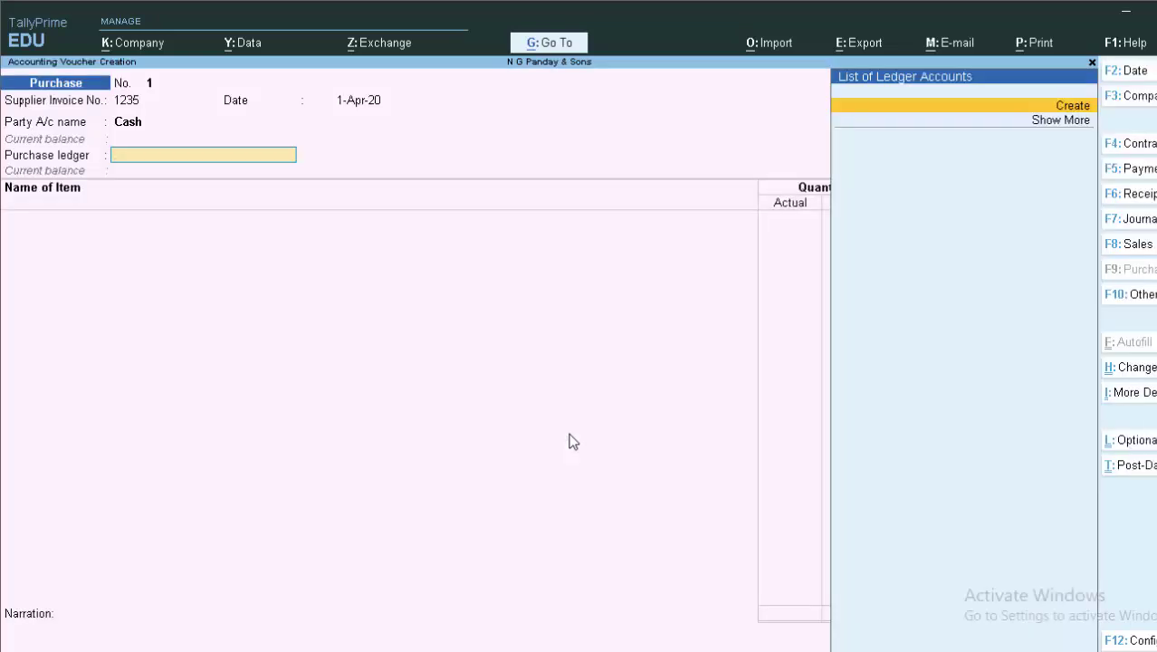
key("Return")
- Create the Purchase A/c ledger under Purchase Accounts as the voucher's purchase ledger
type("P")
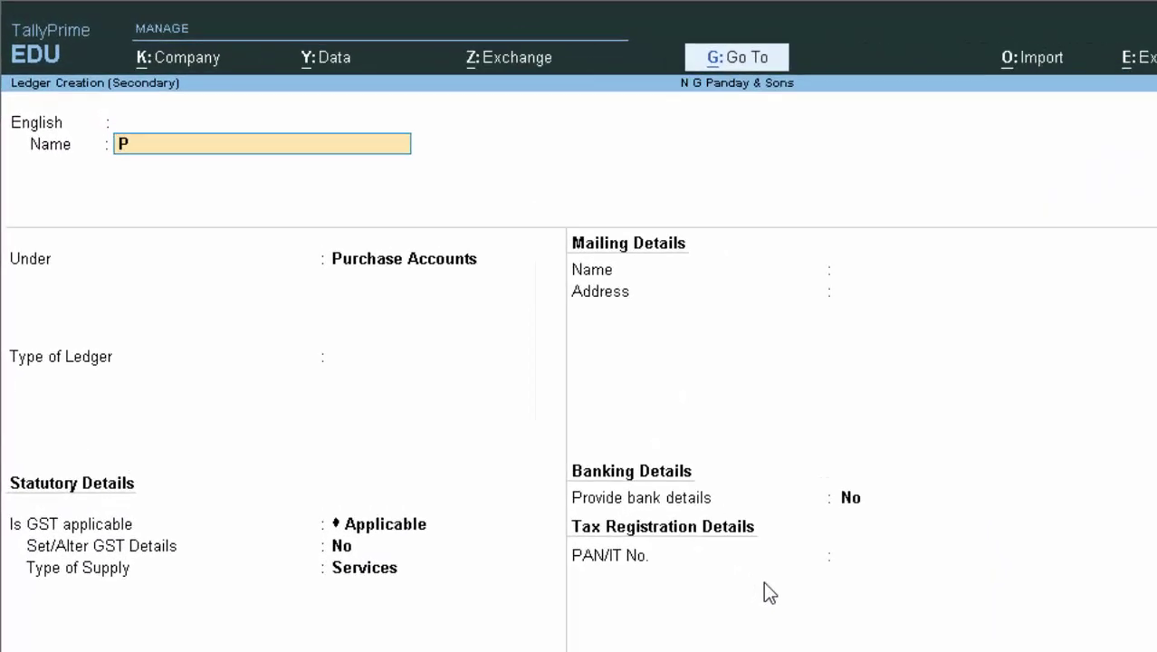
type("urc")
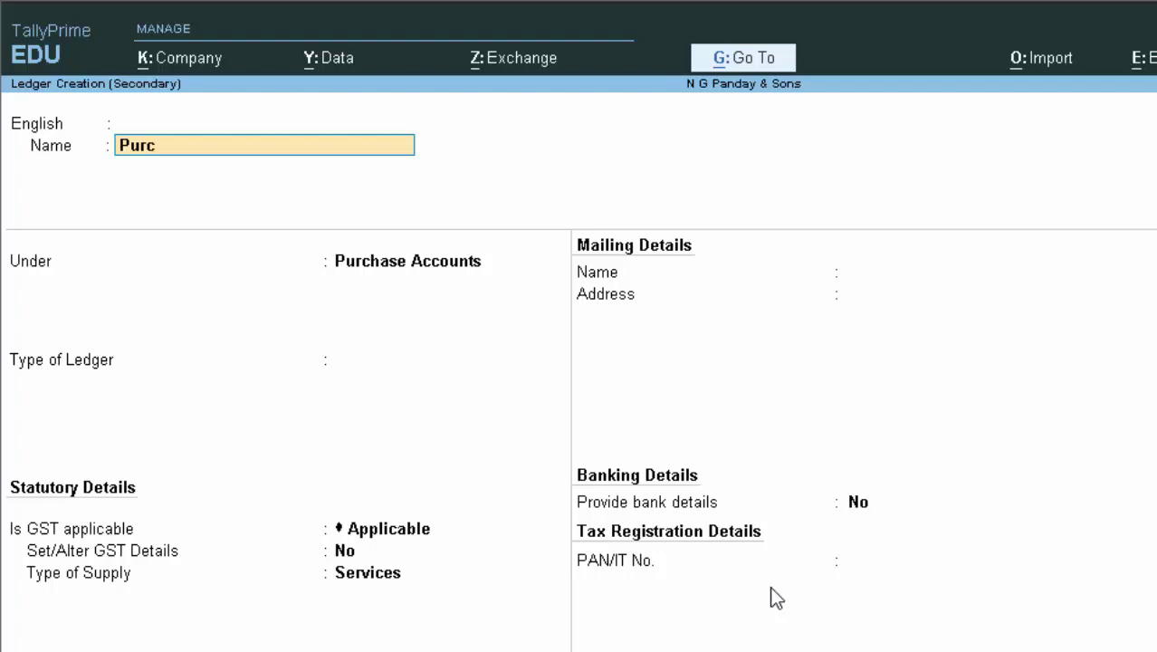
type("hase")
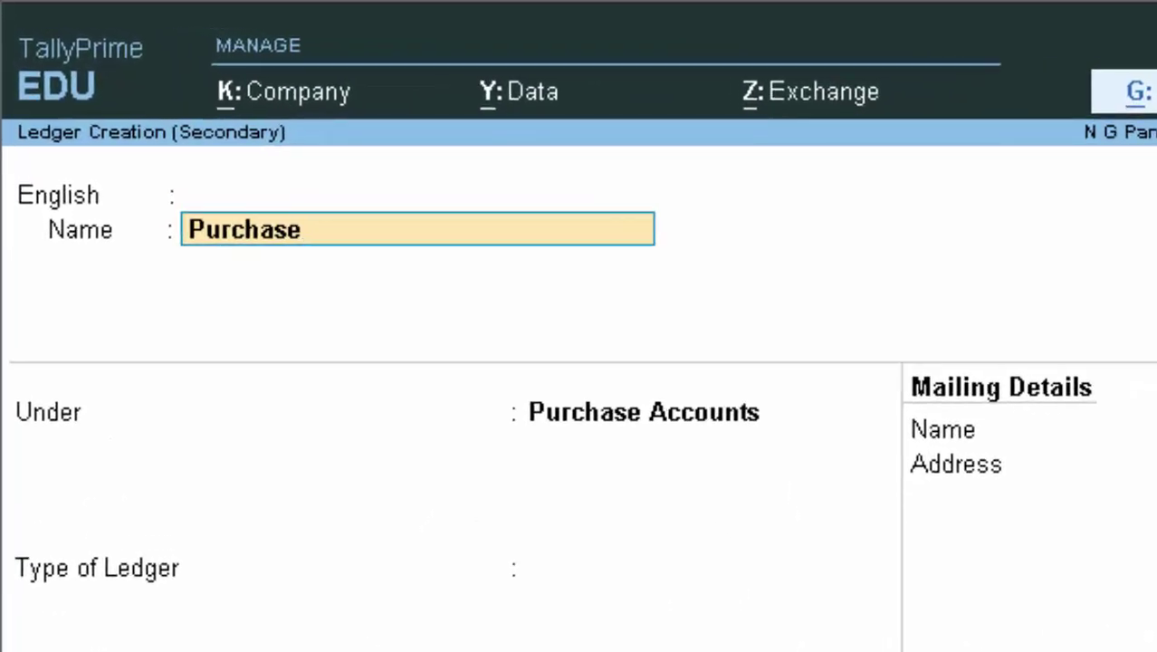
type(" a/c")
key("Return")
key("Return")
key("Return")
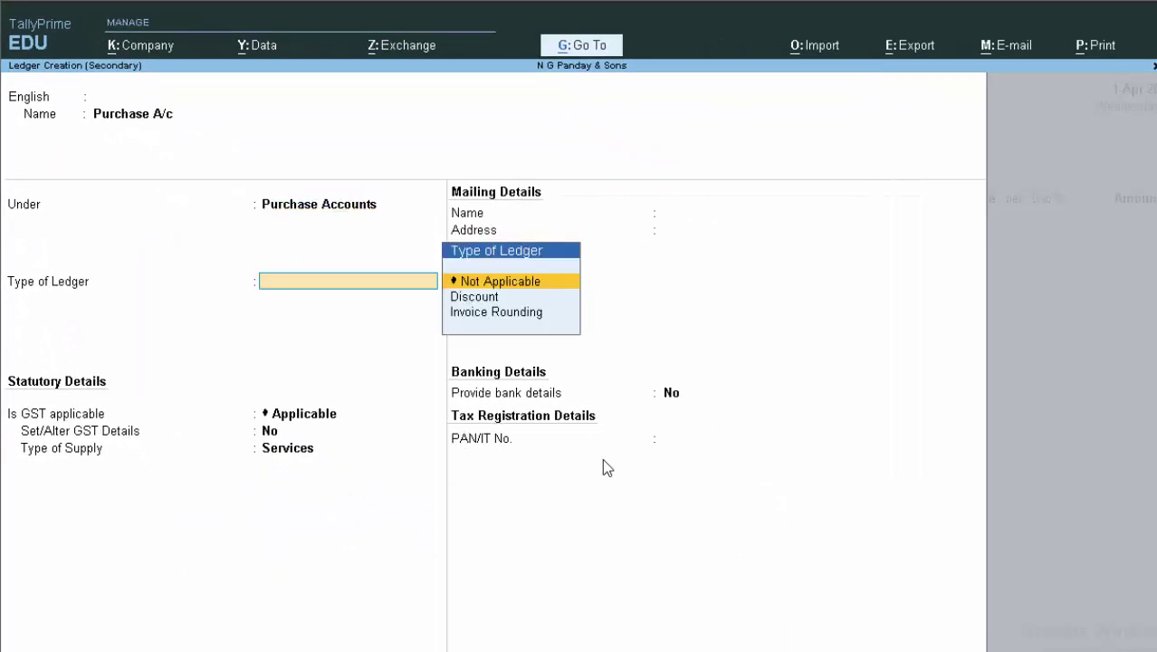
key("Return")
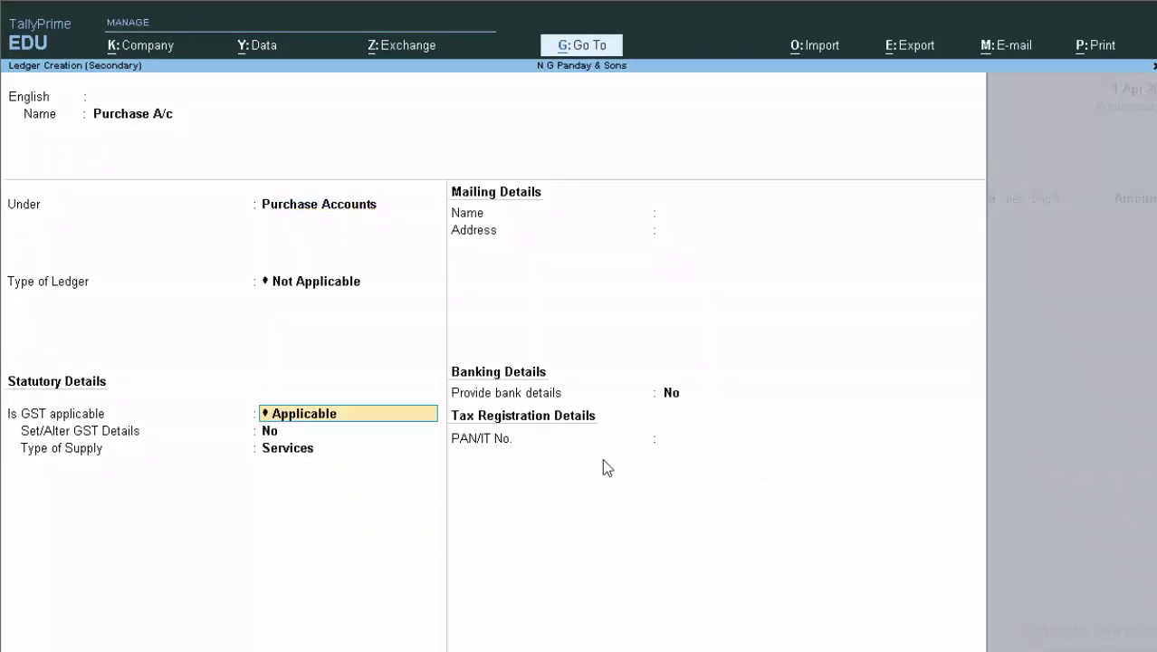
key("ctrl+a")
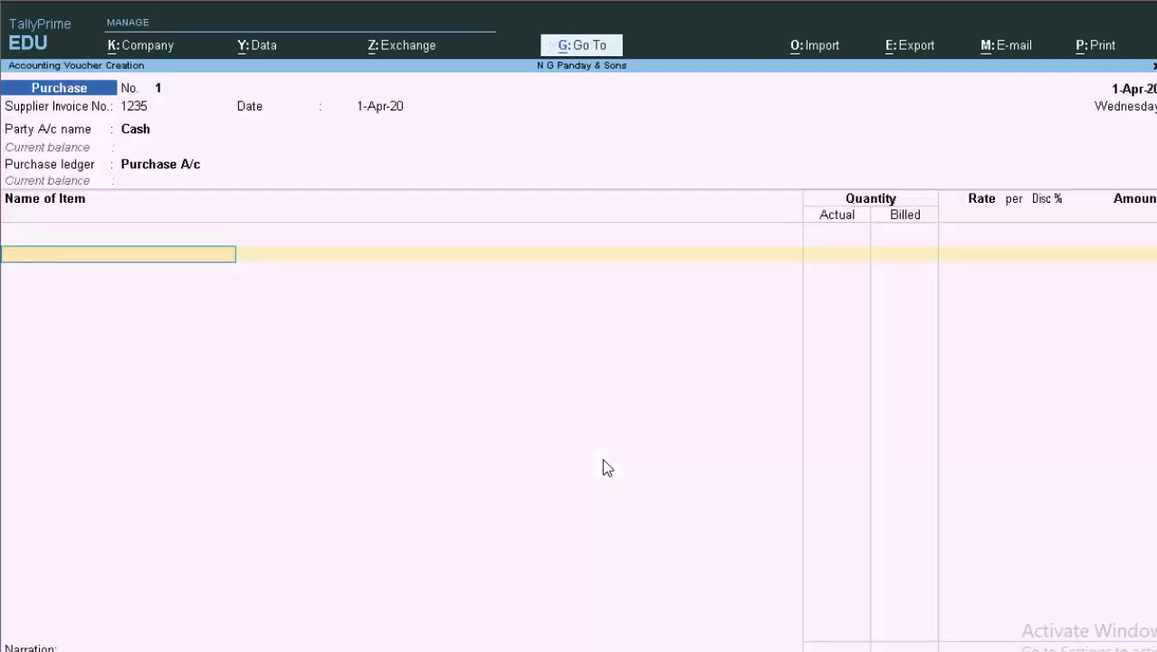
- Enter Boroplus with actual quantity 20, billed quantity 19, at rate 75 per Itm
type("B")
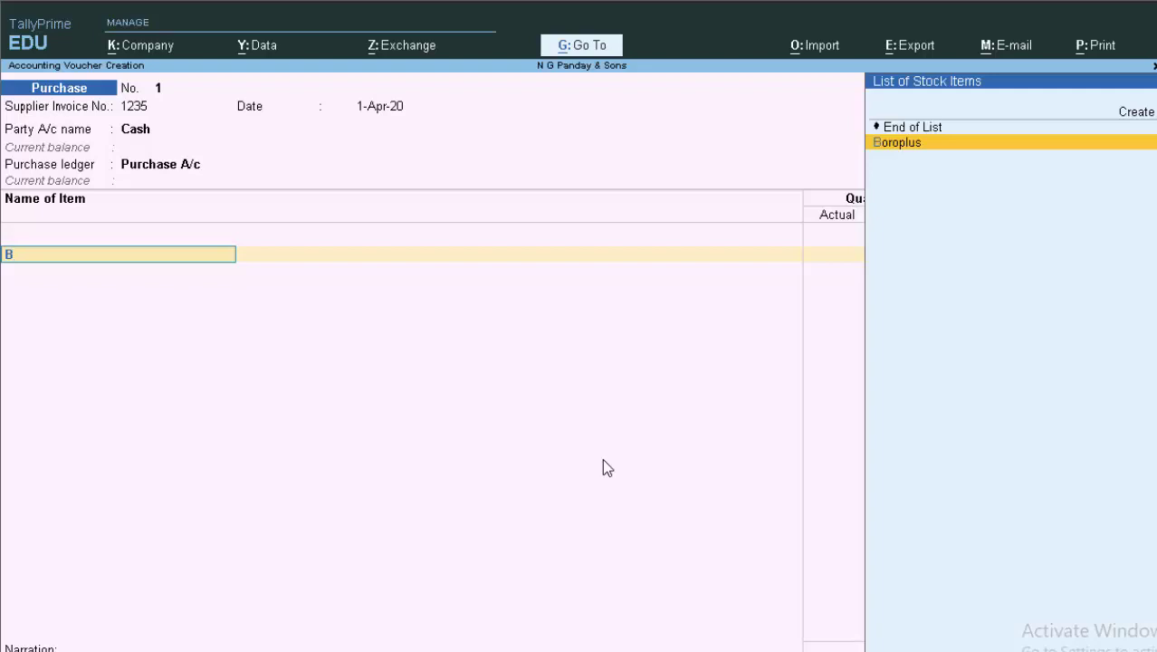
key("Return")
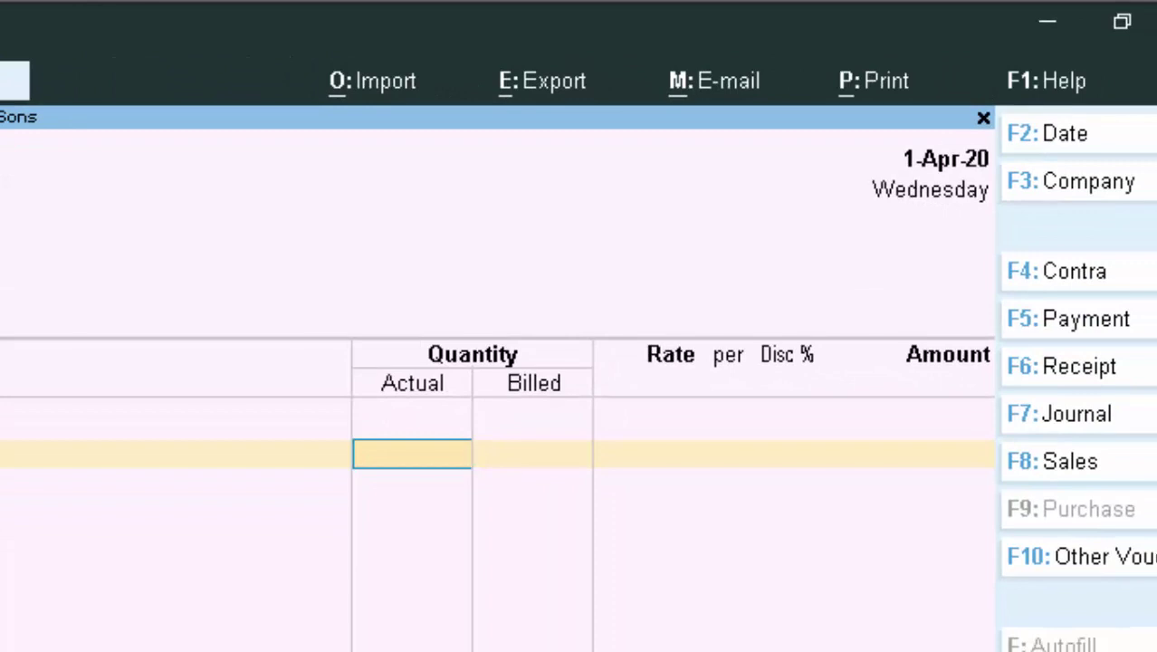
type("20")
key("Return")
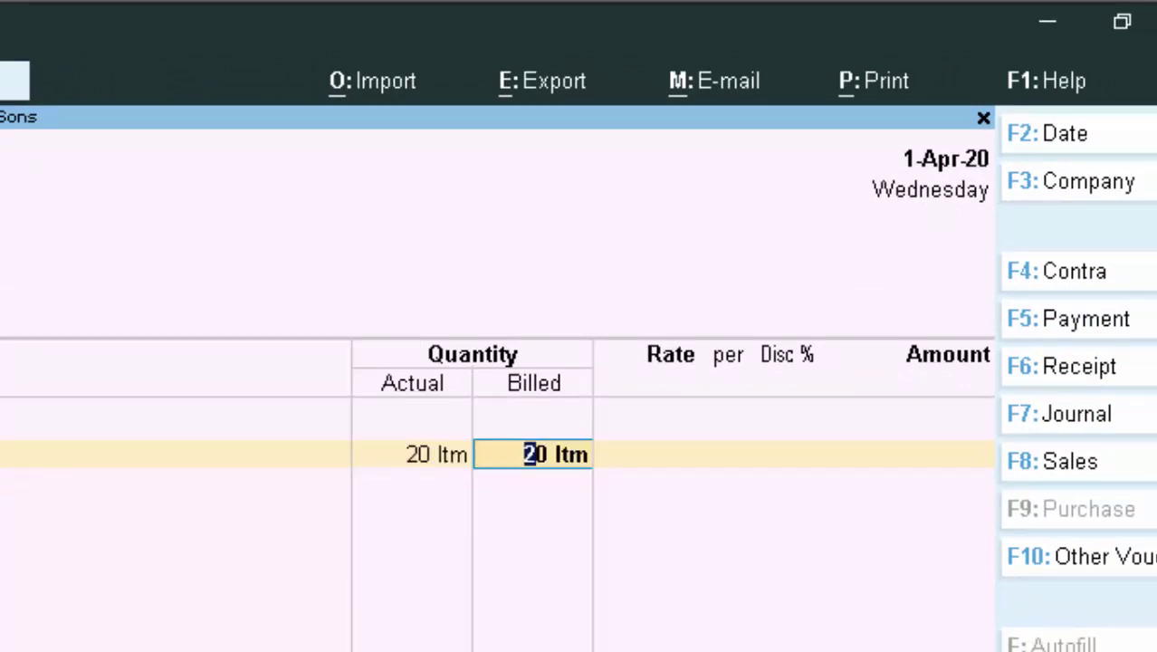
type("19")
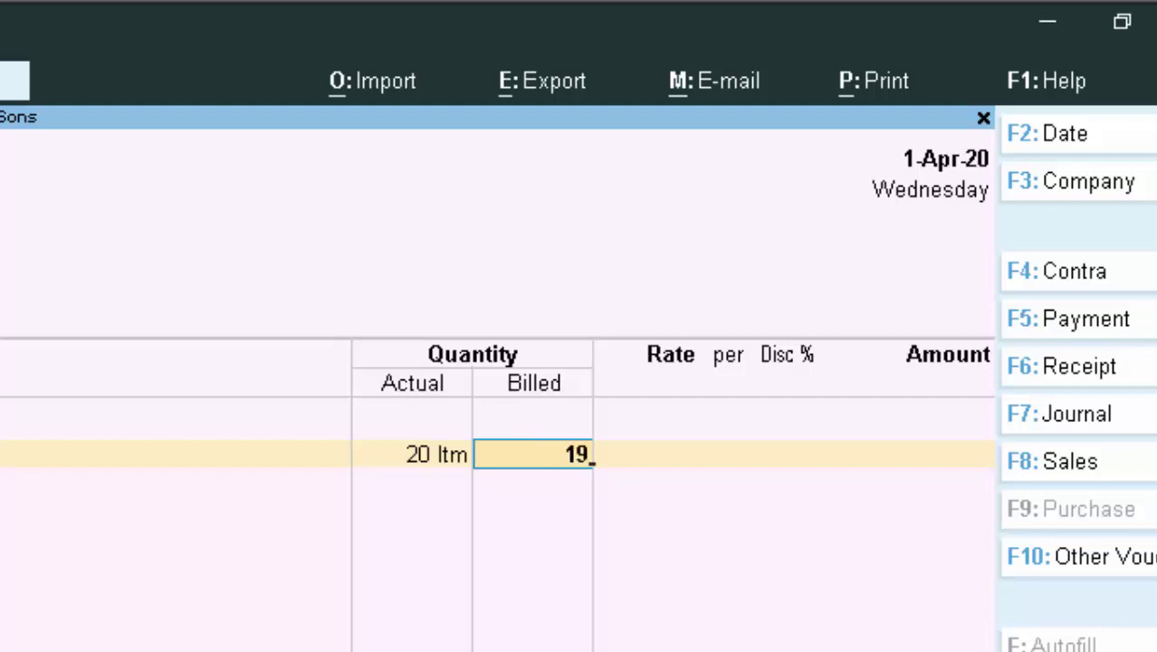
key("Return")
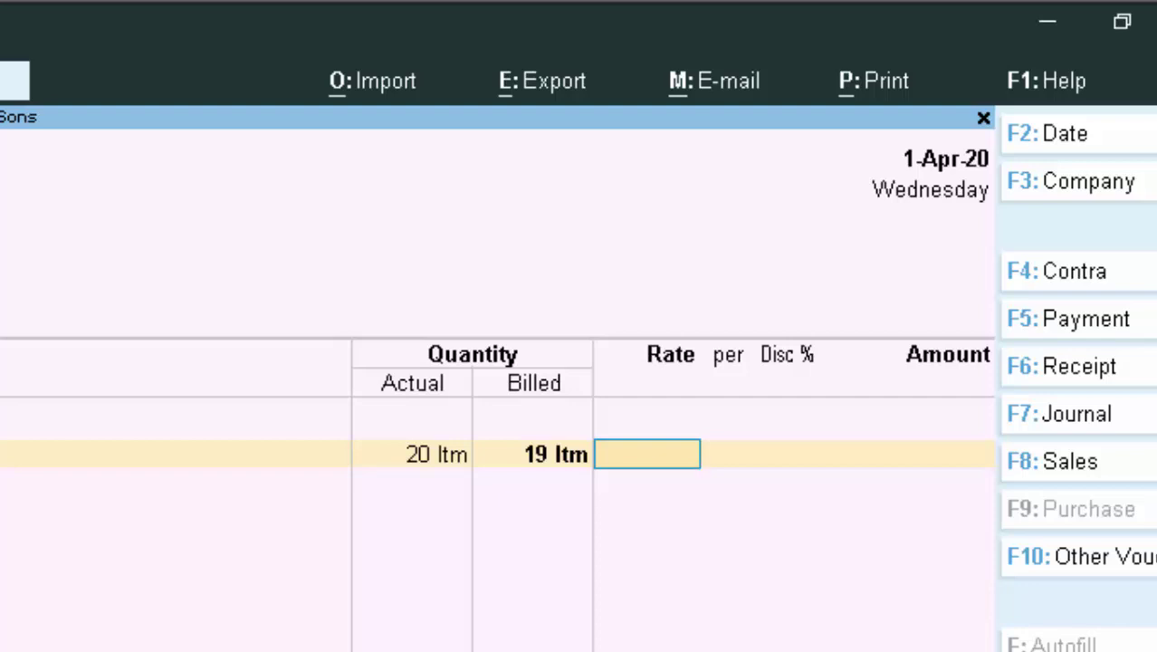
type("75")
key("Return")
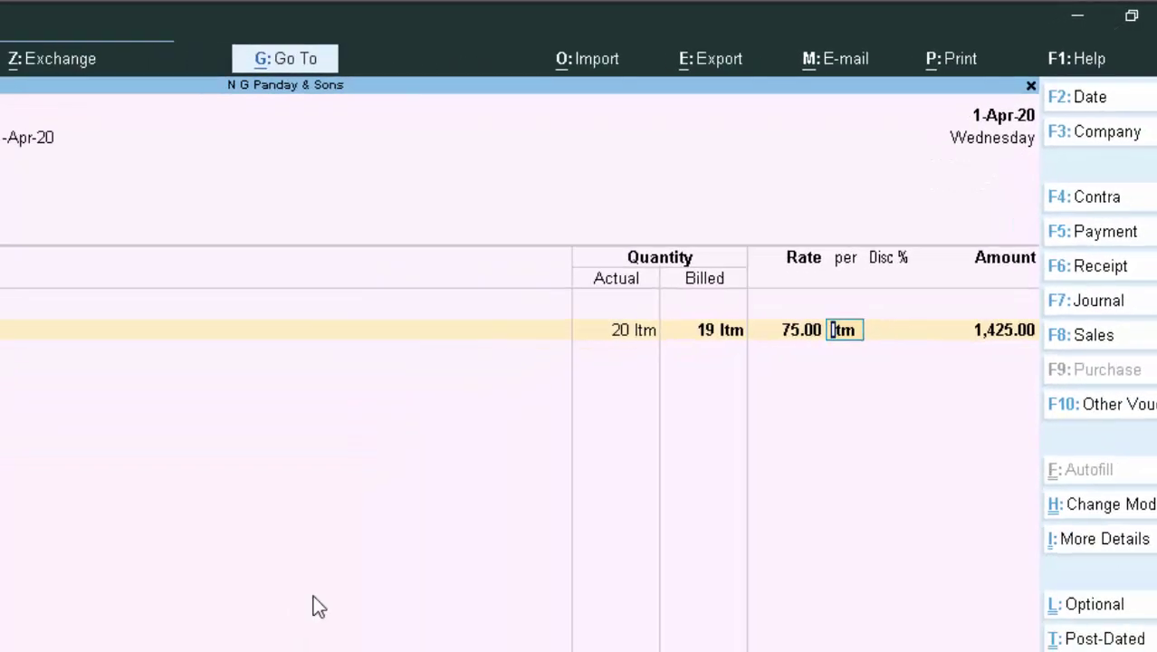
key("Return")
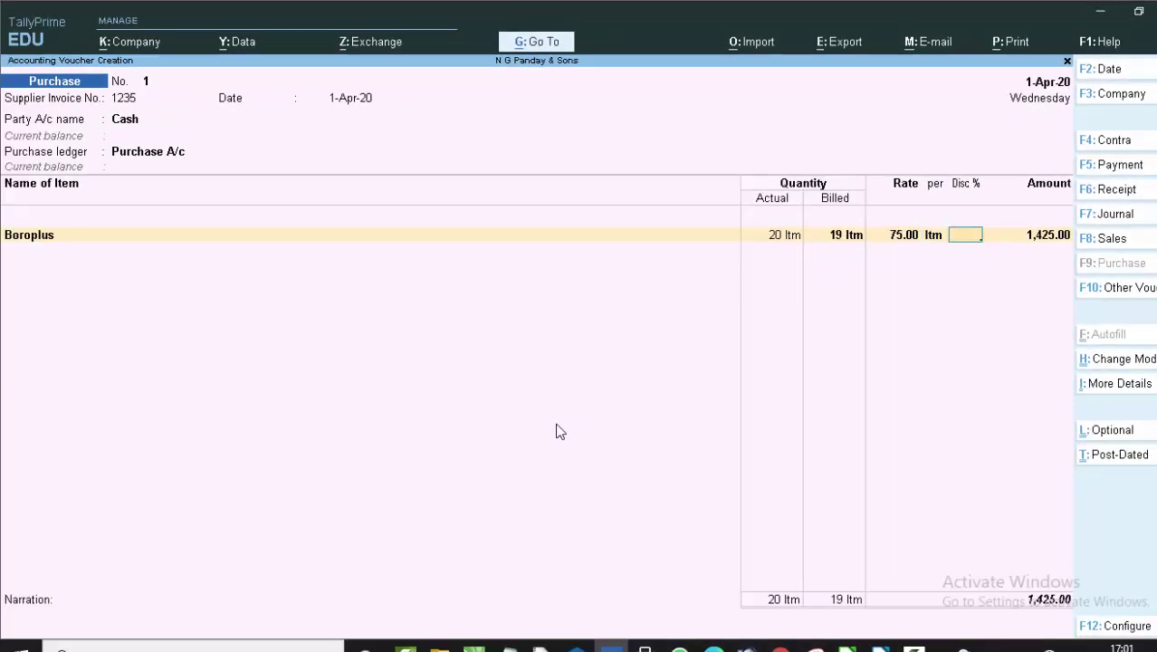
- Leave the discount blank and end the item list to reach the accept prompt
type("1")
key("BackSpace")
key("Return")
key("Return")
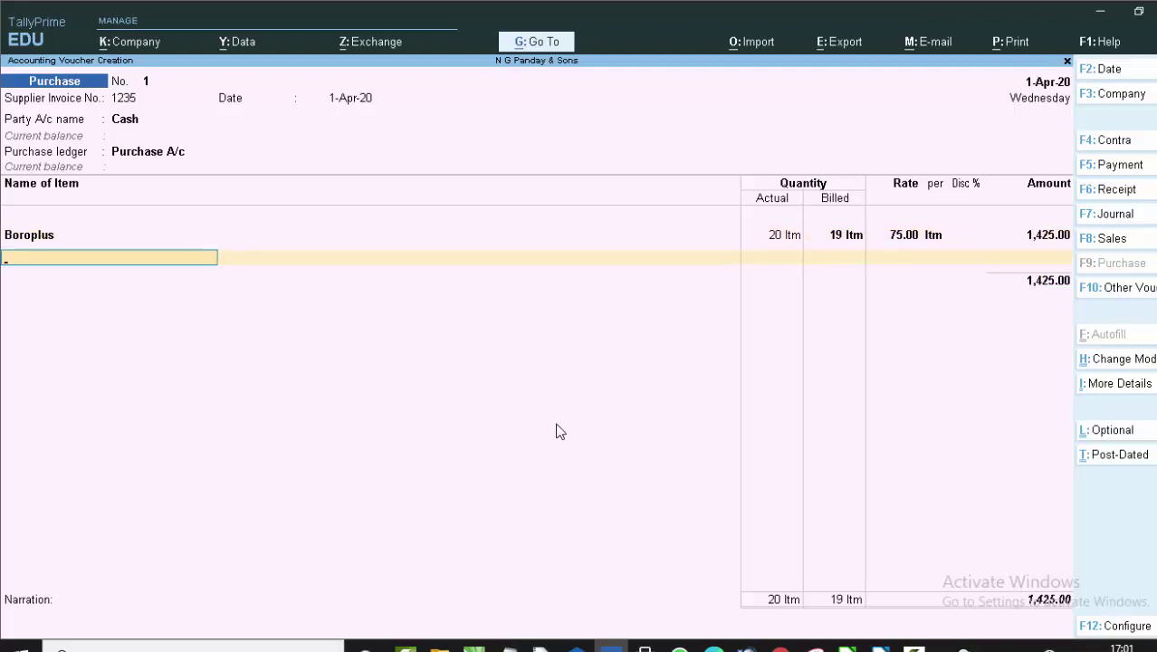
key("Return")
key("Return")
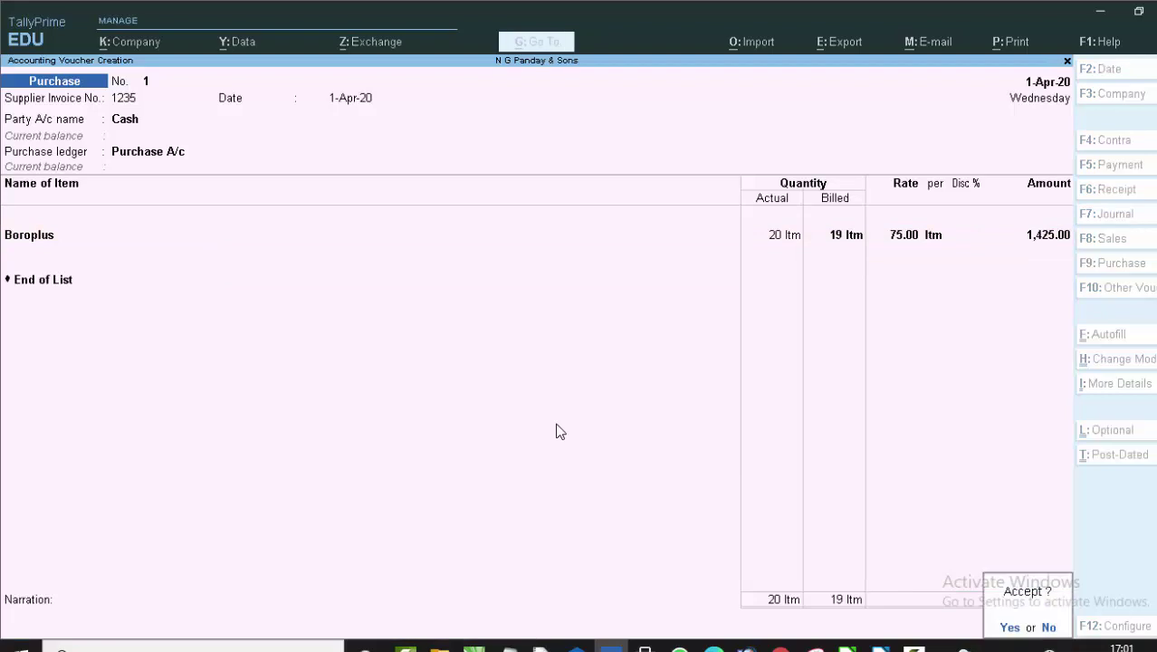
key("Return")
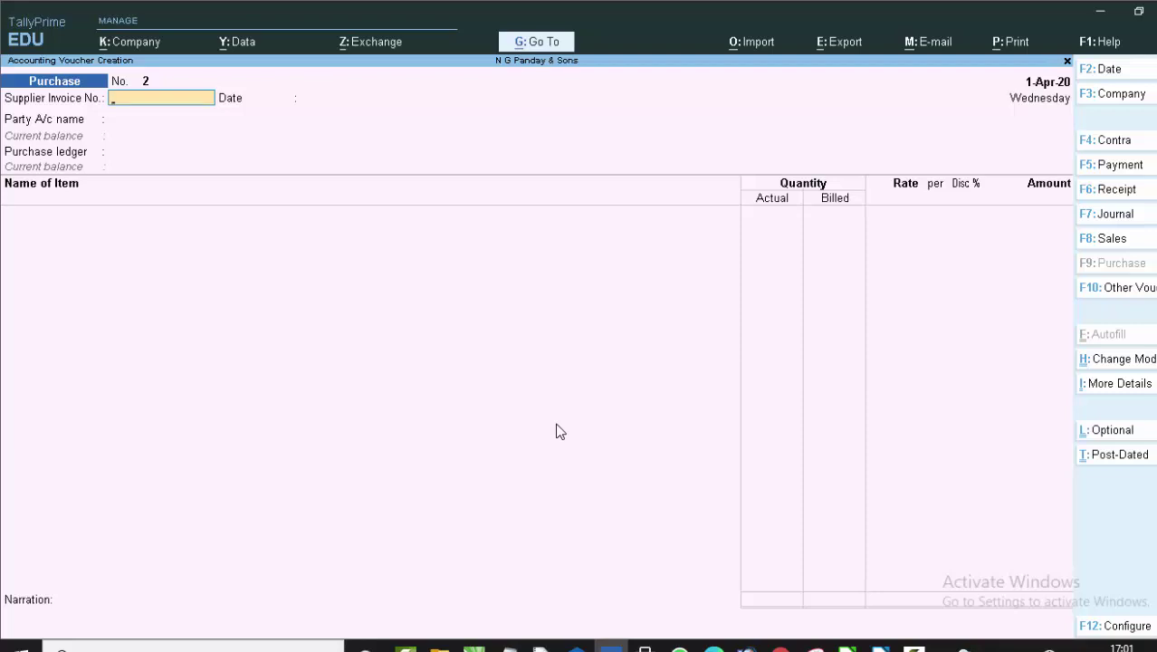
- Leave voucher entry and open the saved Boroplus purchase from the Day Book
key("Escape")
key("y")
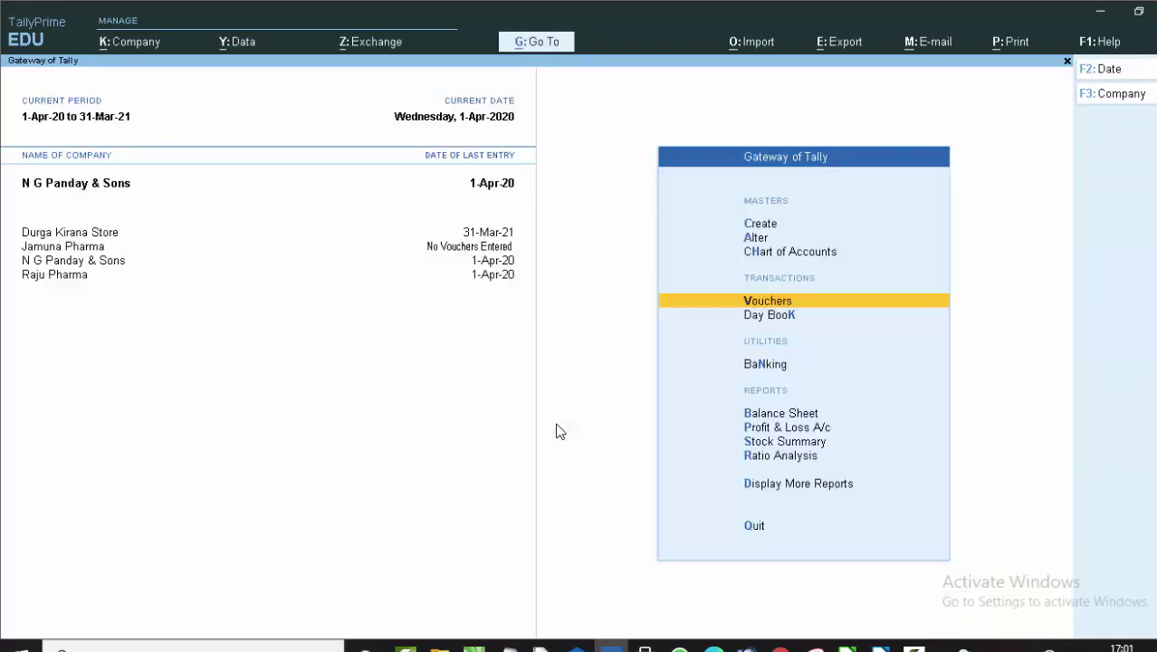
key("d")
key("d")
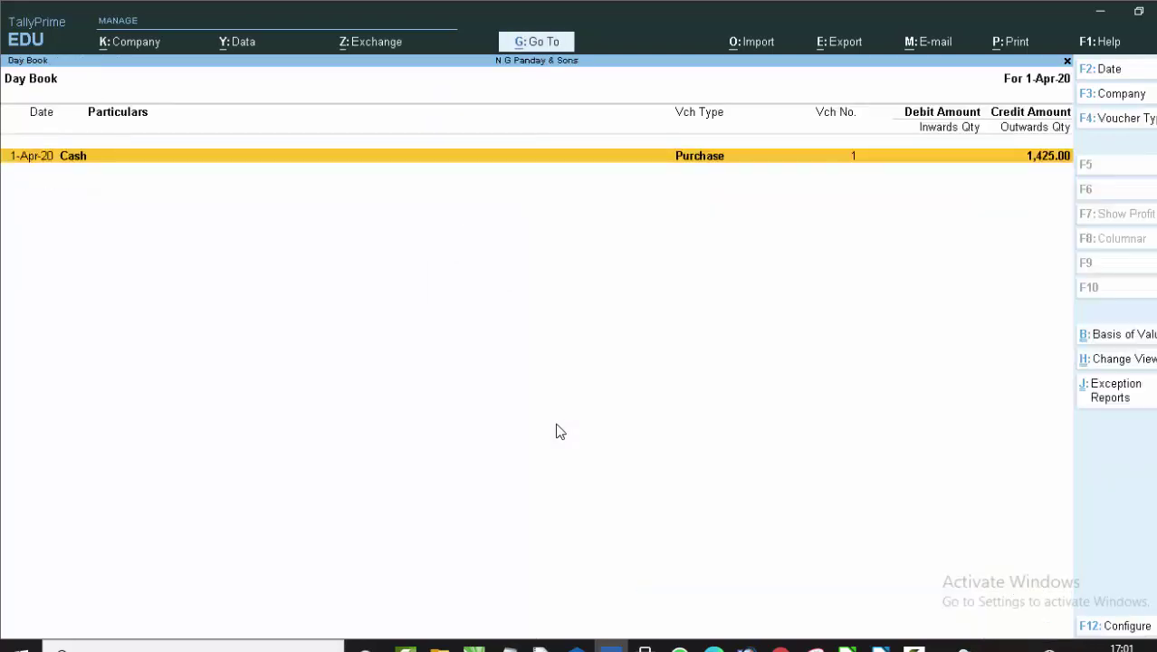
key("Return")
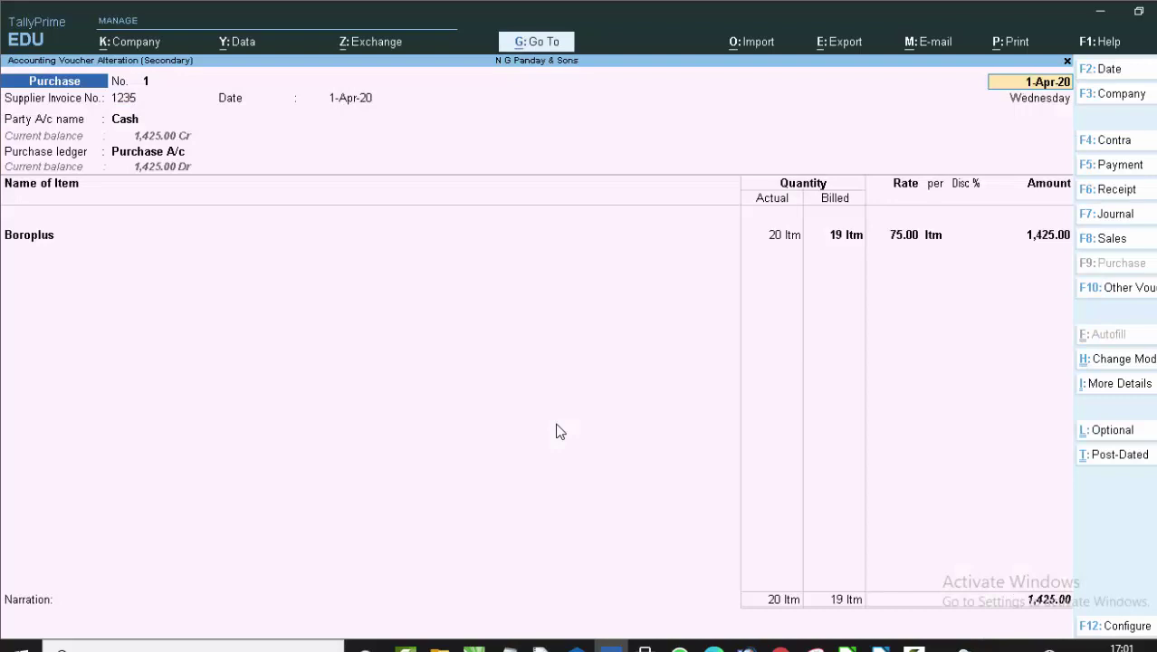
- Preview the current voucher's printout, zoom in, and return to the Print dialog
key("ctrl")
key("alt+p")
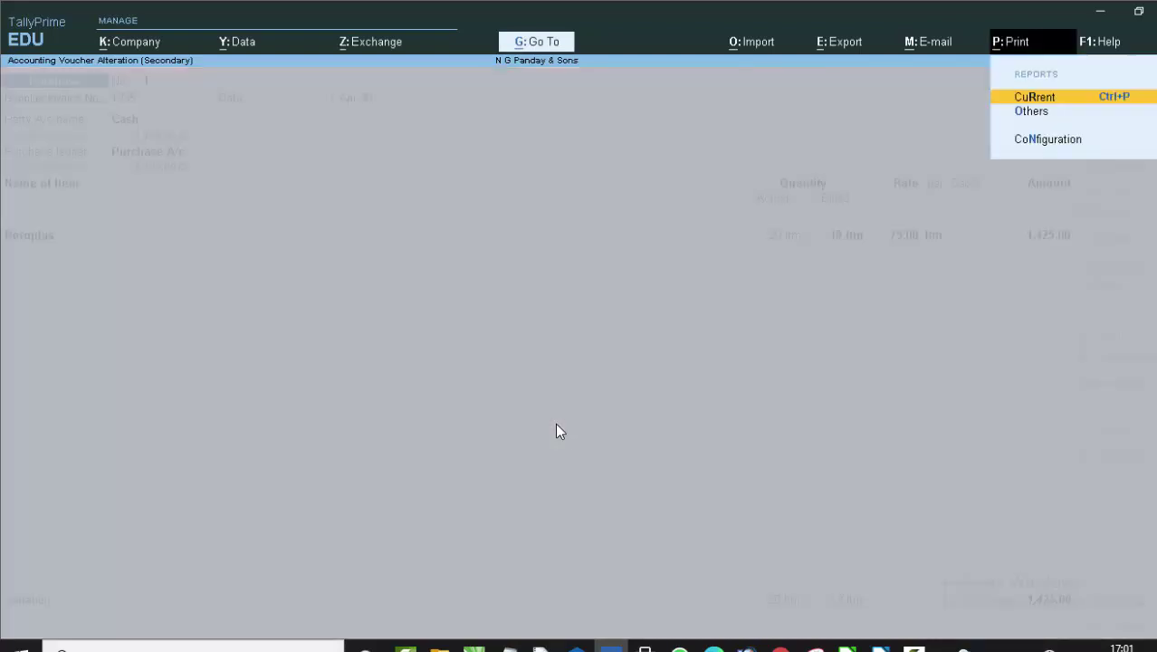
key("Return")
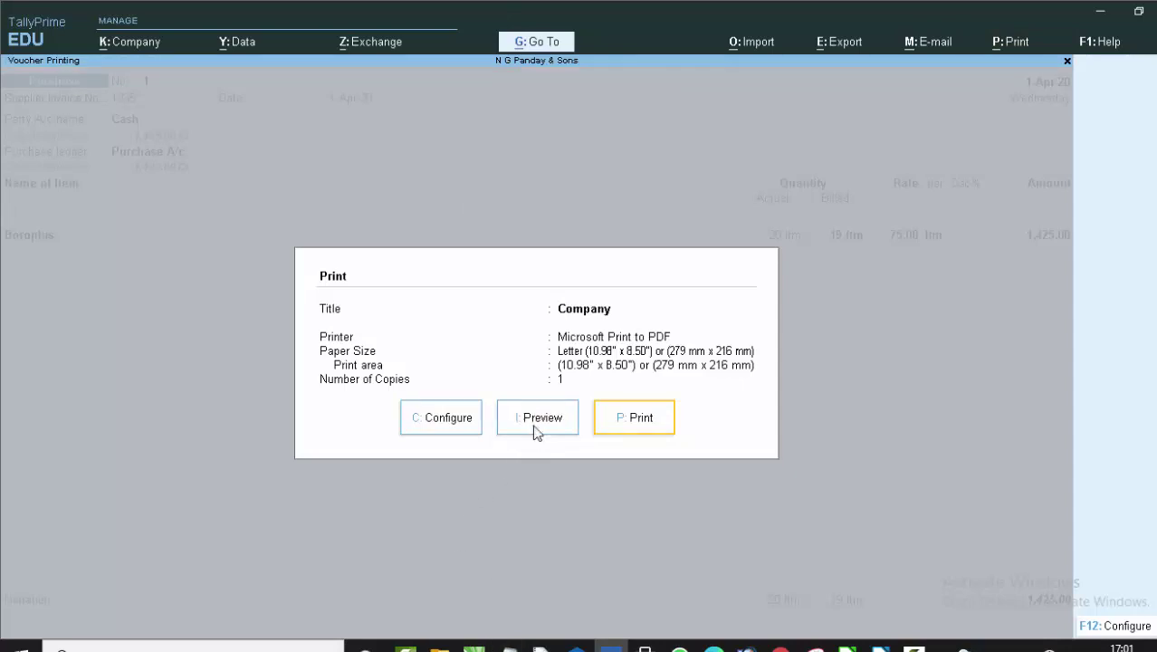
left_click(535, 432)
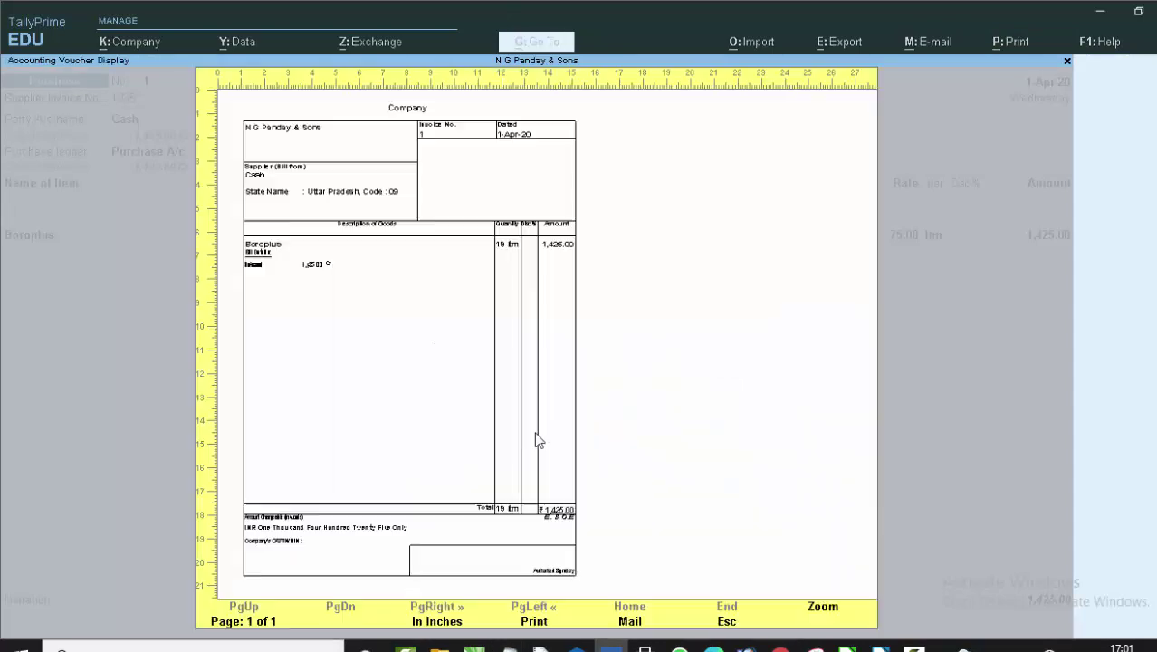
left_click(824, 616)
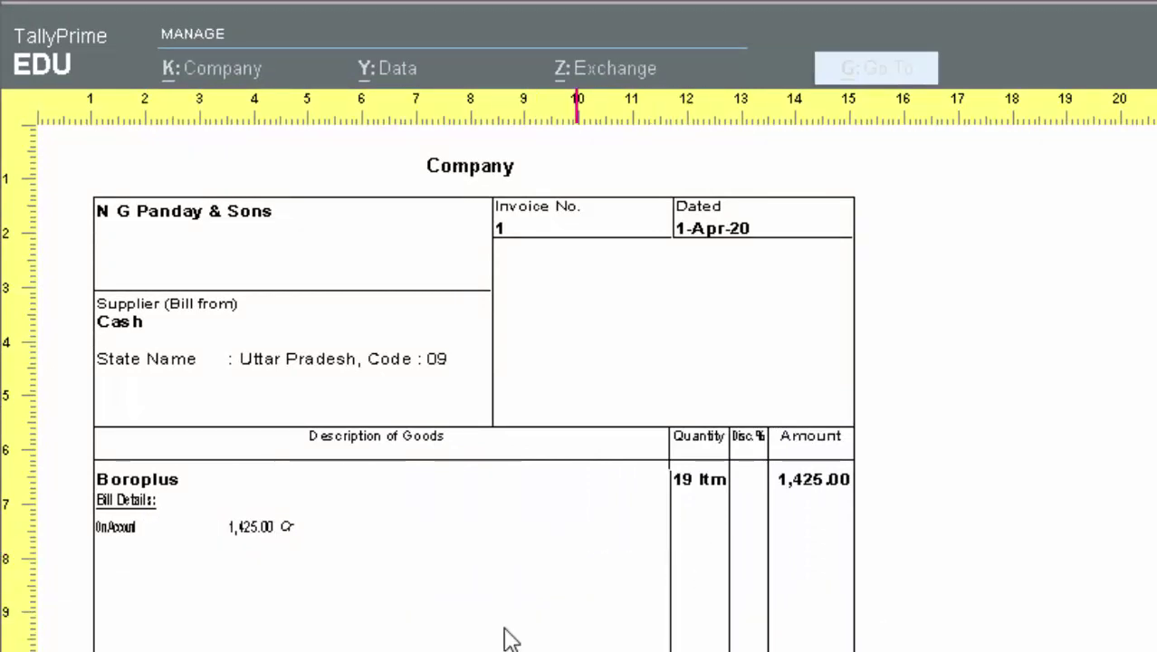
key("Escape")
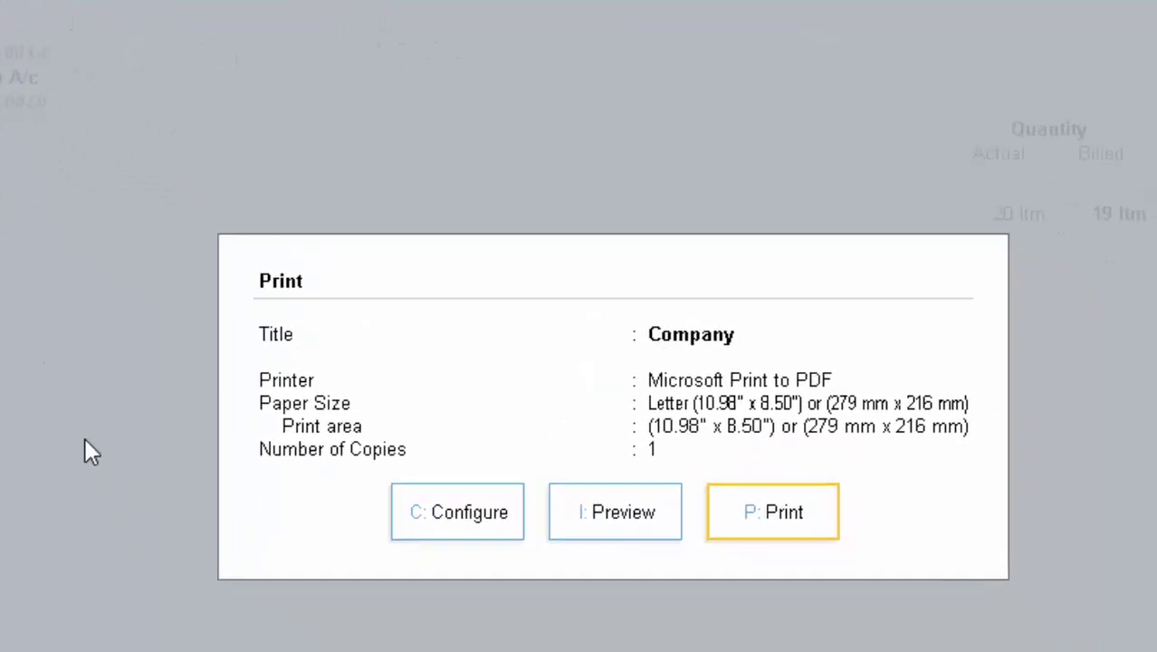
- Open the purchase voucher's print configuration list, showing Use Simple Invoice format set to No
left_click(413, 467)
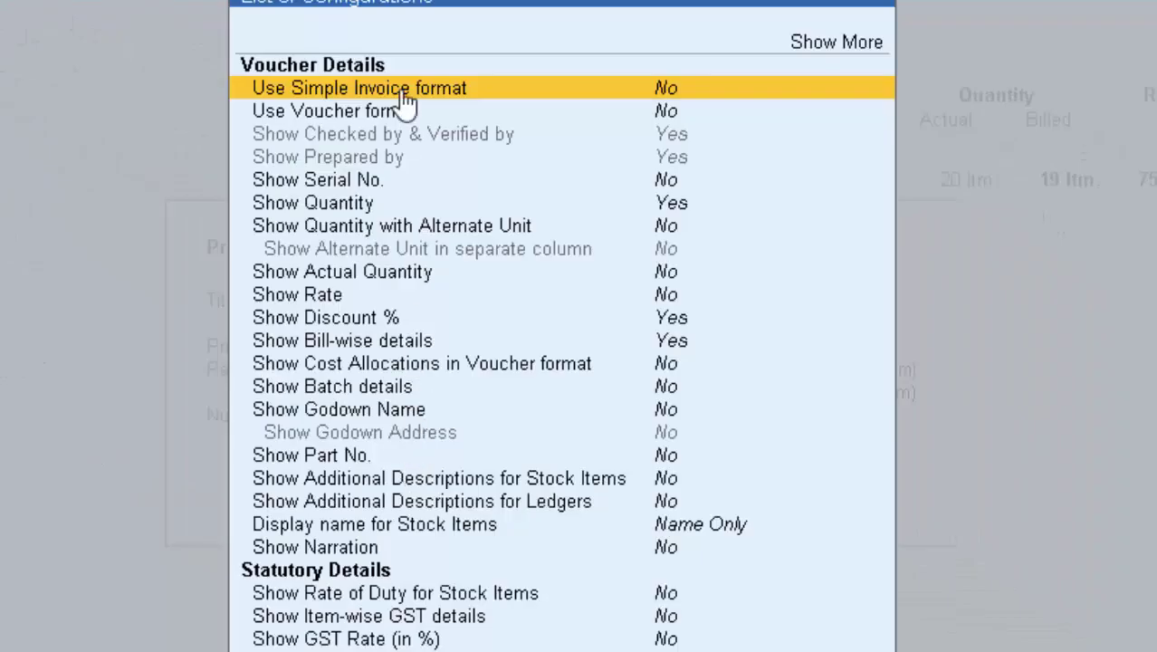